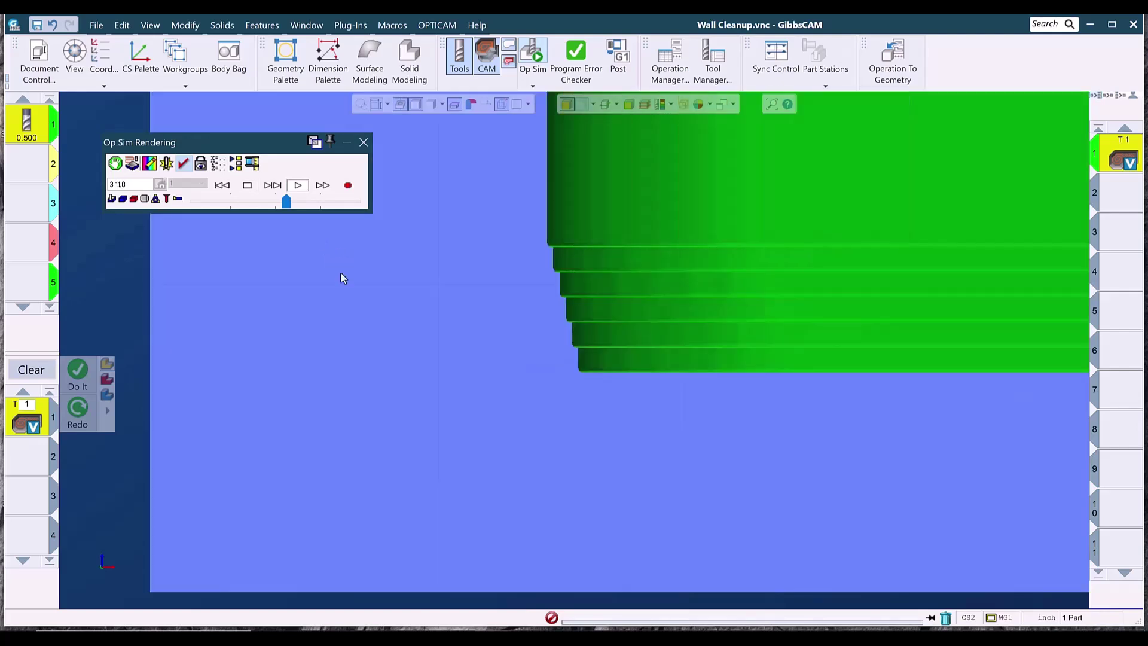
Step: Inspect the simulated pocket in isometric view without the section cut, run the simulation faster, and close it
scroll(401, 328, down, 5)
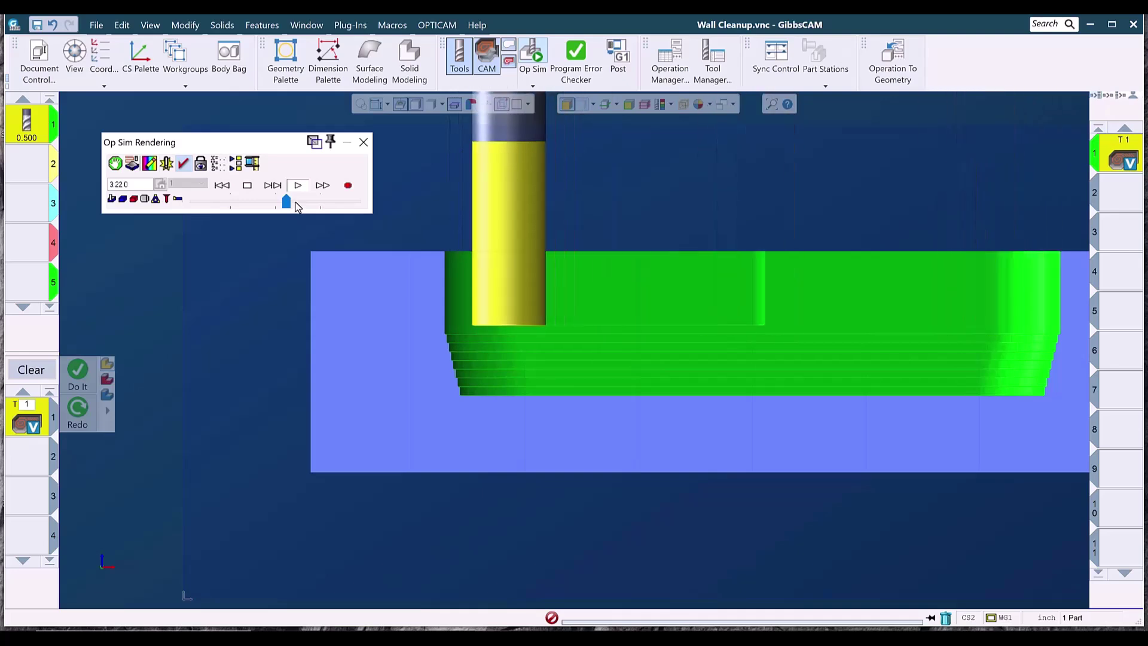
key(ctrl+7)
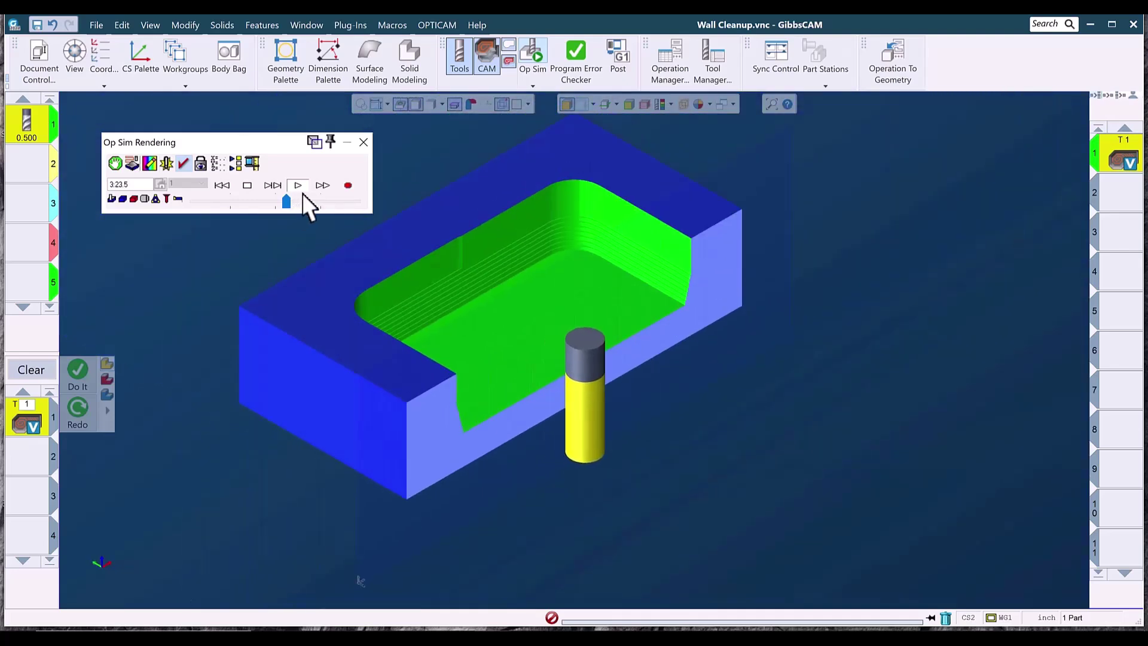
click(456, 105)
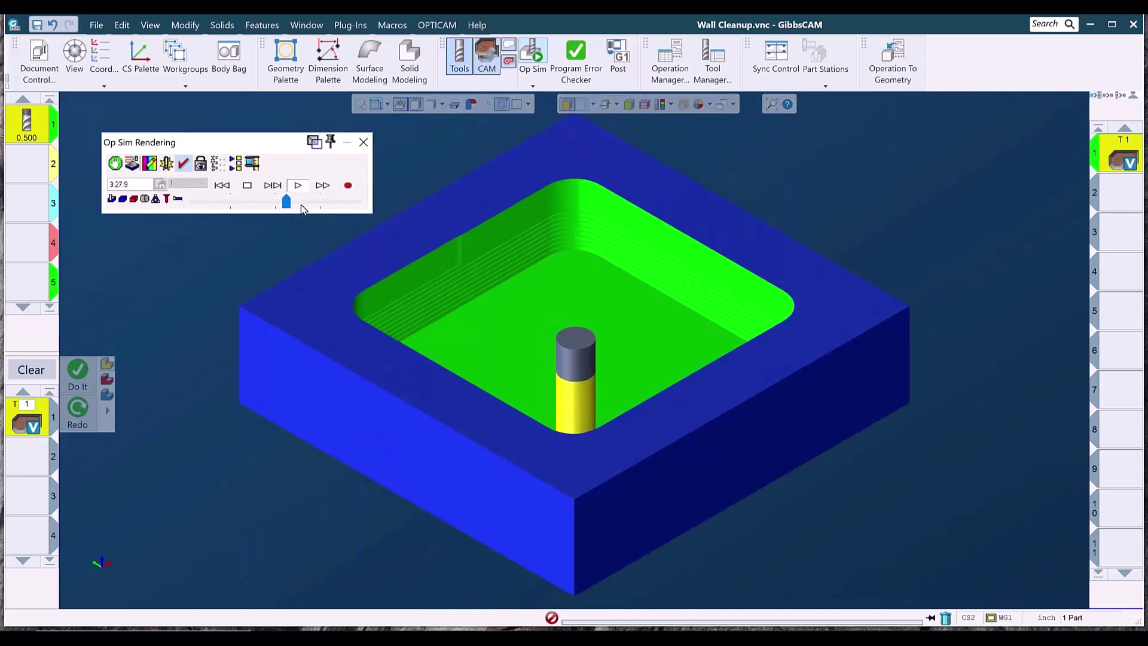
drag(288, 202, 338, 203)
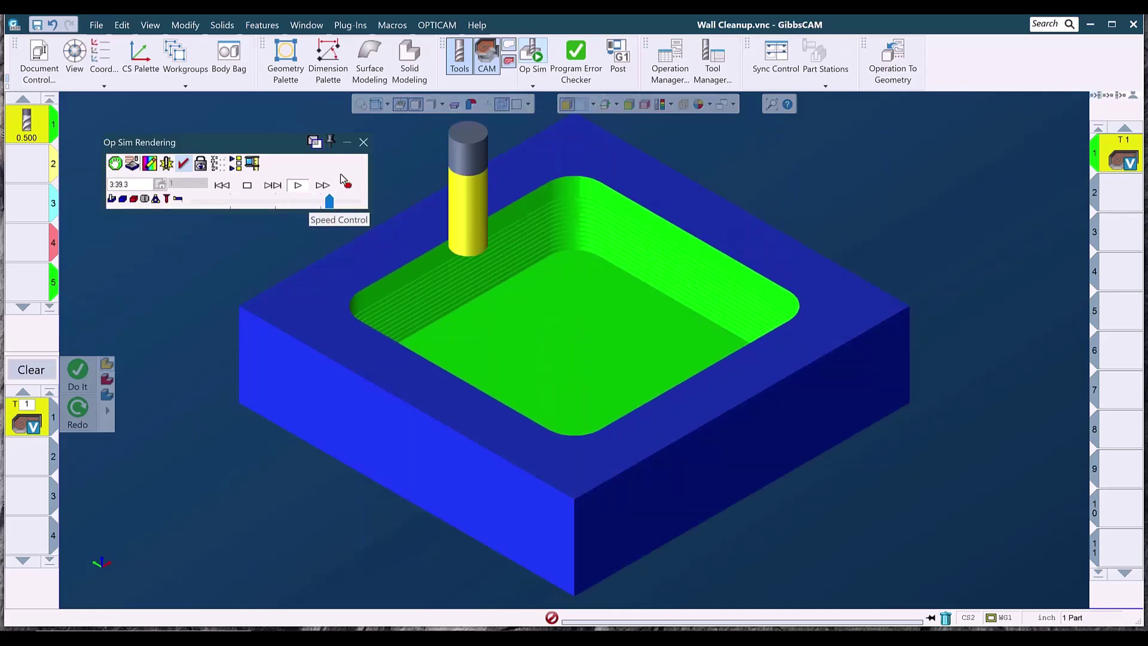
click(364, 142)
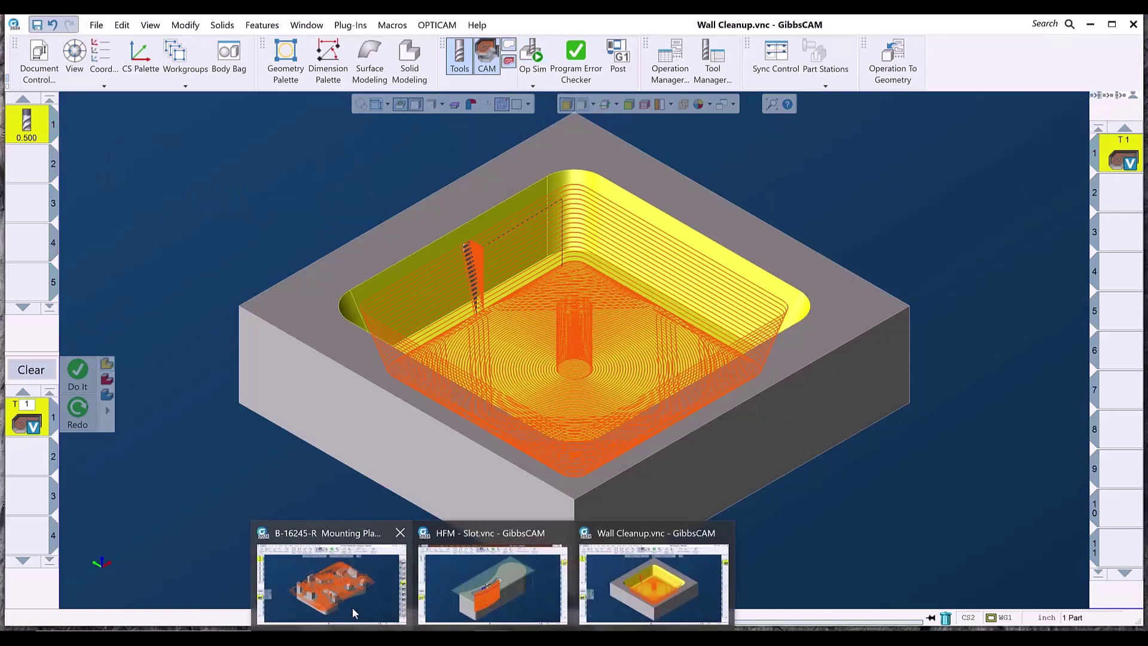
Step: Switch to the B-16245-R Mounting Plate part and open the Technology Expert for its VoluMill process
click(359, 607)
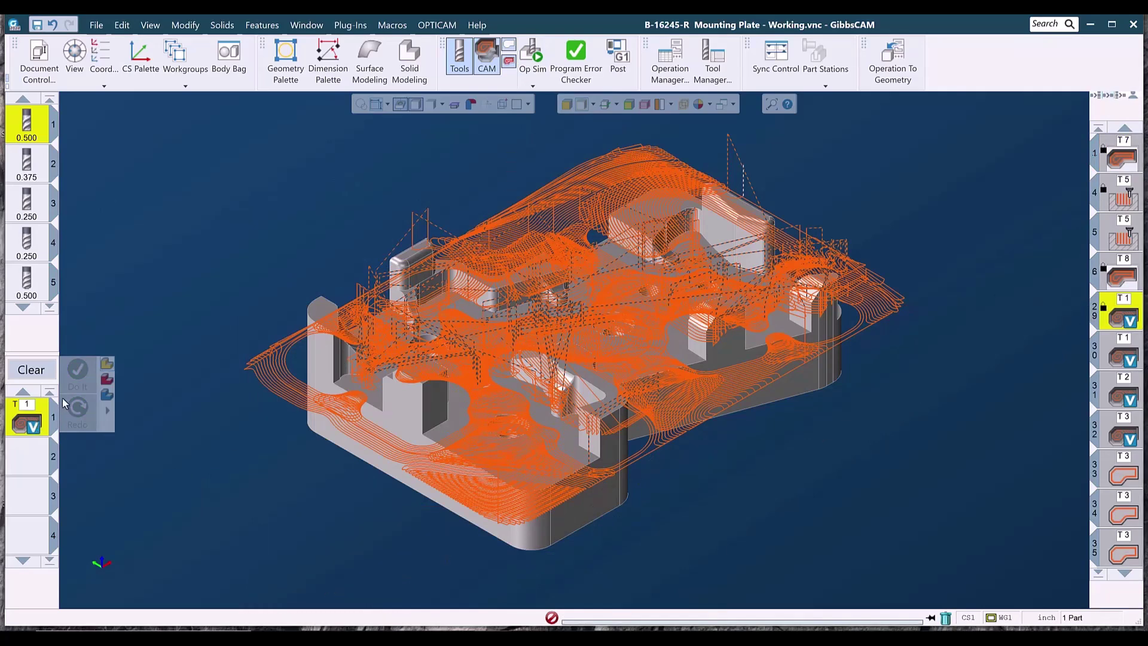
double_click(27, 419)
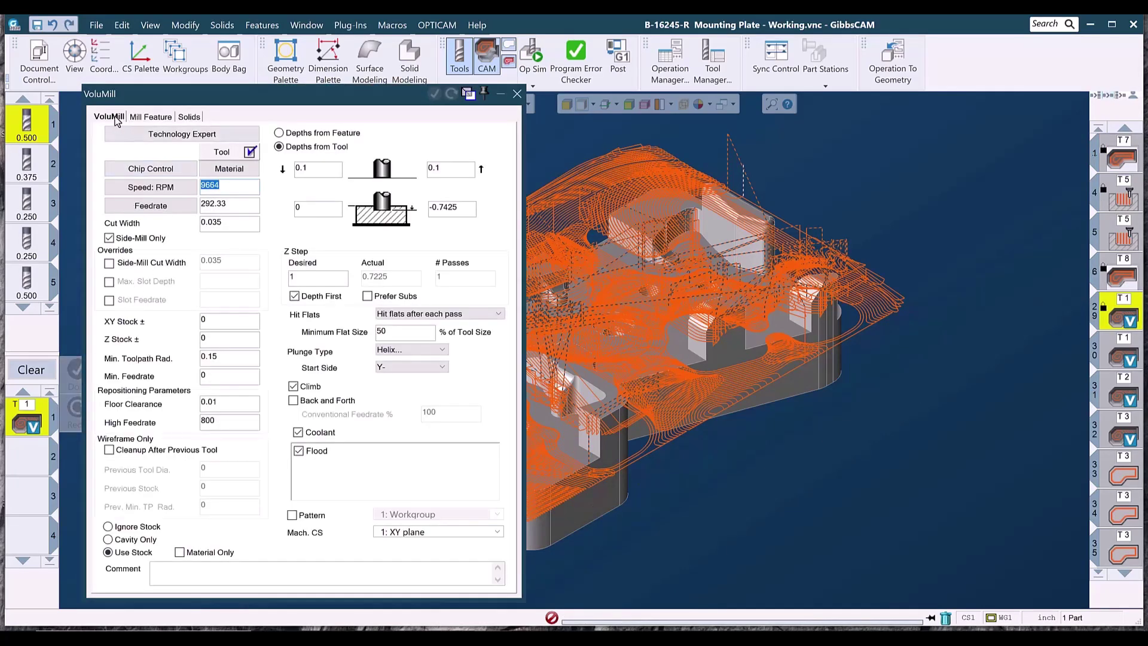
click(117, 121)
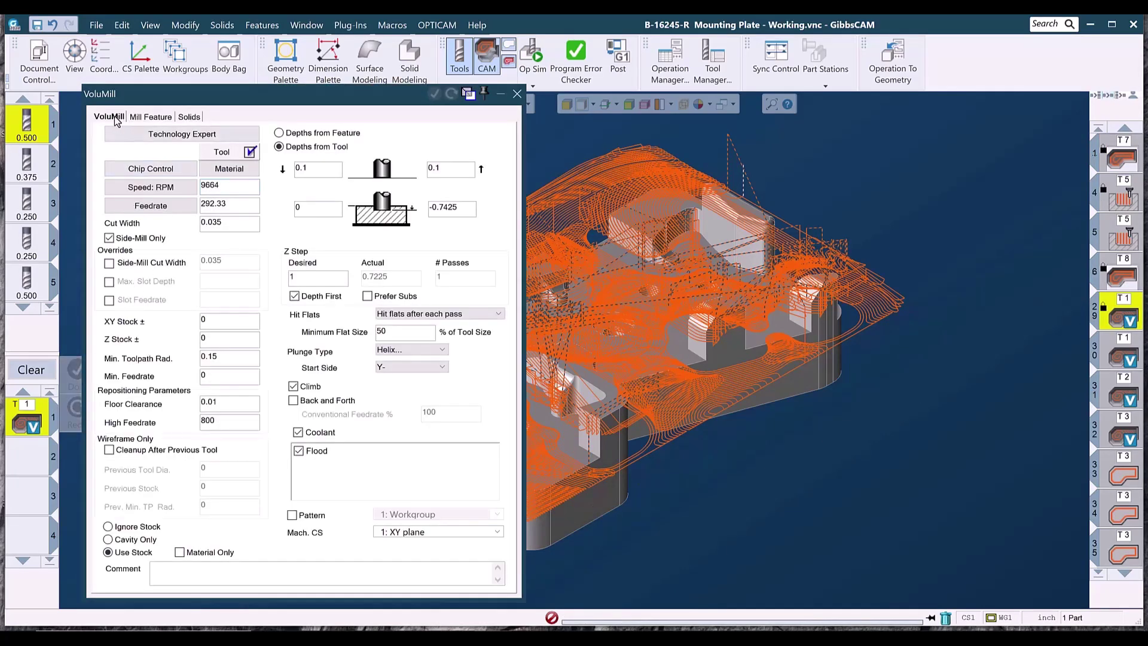
click(159, 136)
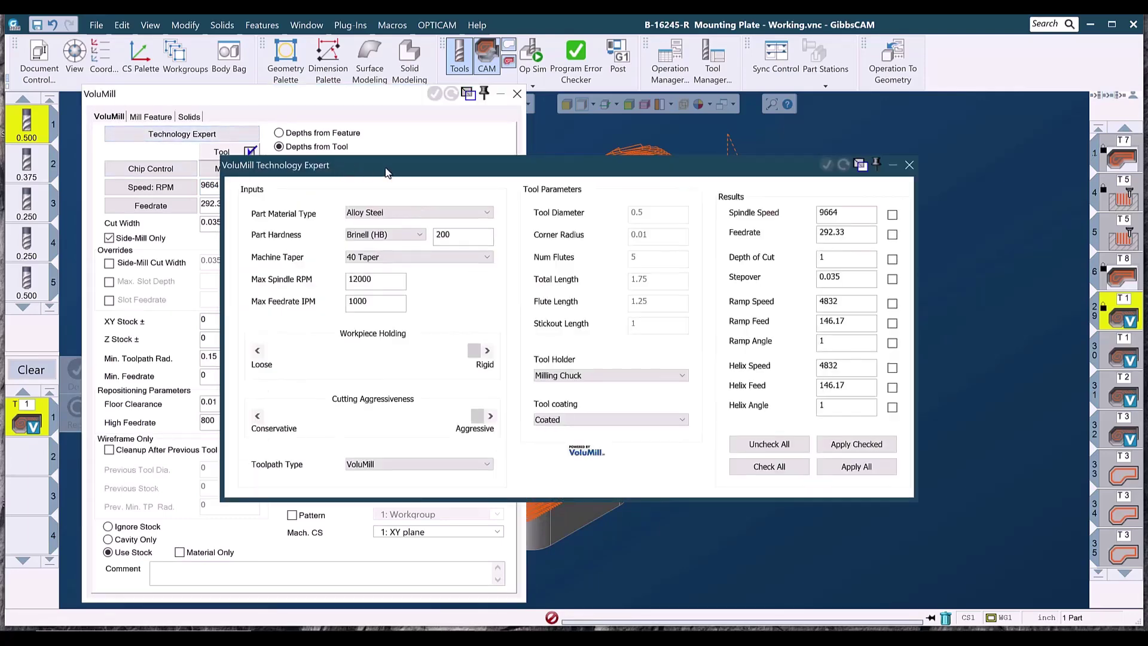
drag(386, 172, 360, 164)
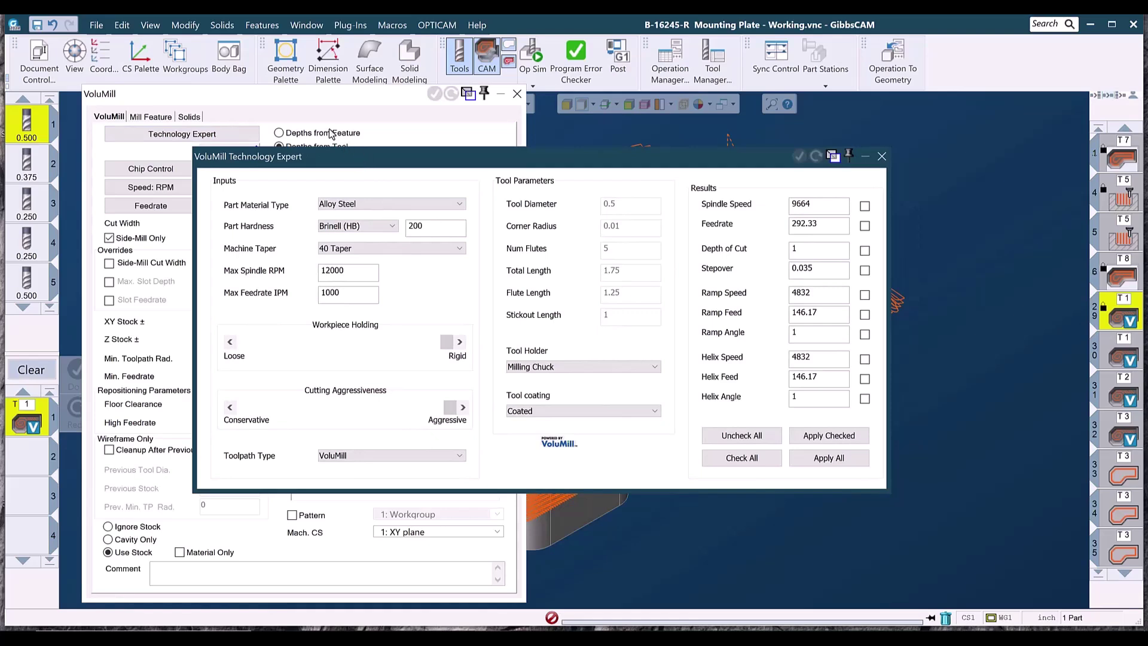
Step: Review the material and machine inputs, keeping Alloy Steel and Brinell (HB), plus the spindle RPM and feedrate limits
click(368, 203)
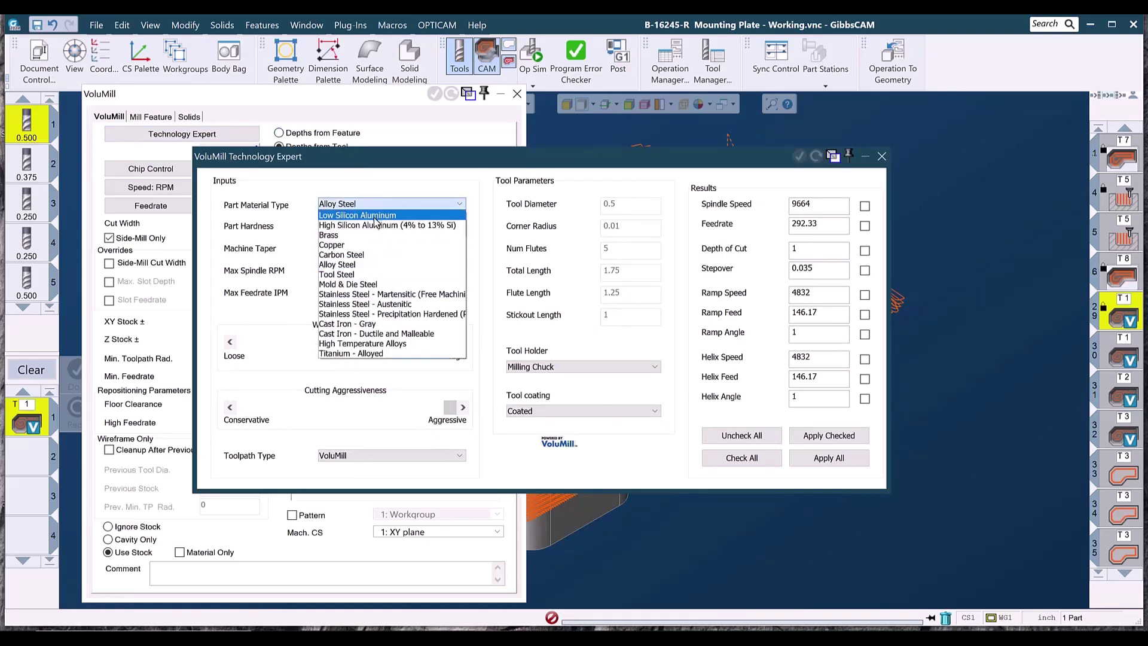
click(364, 265)
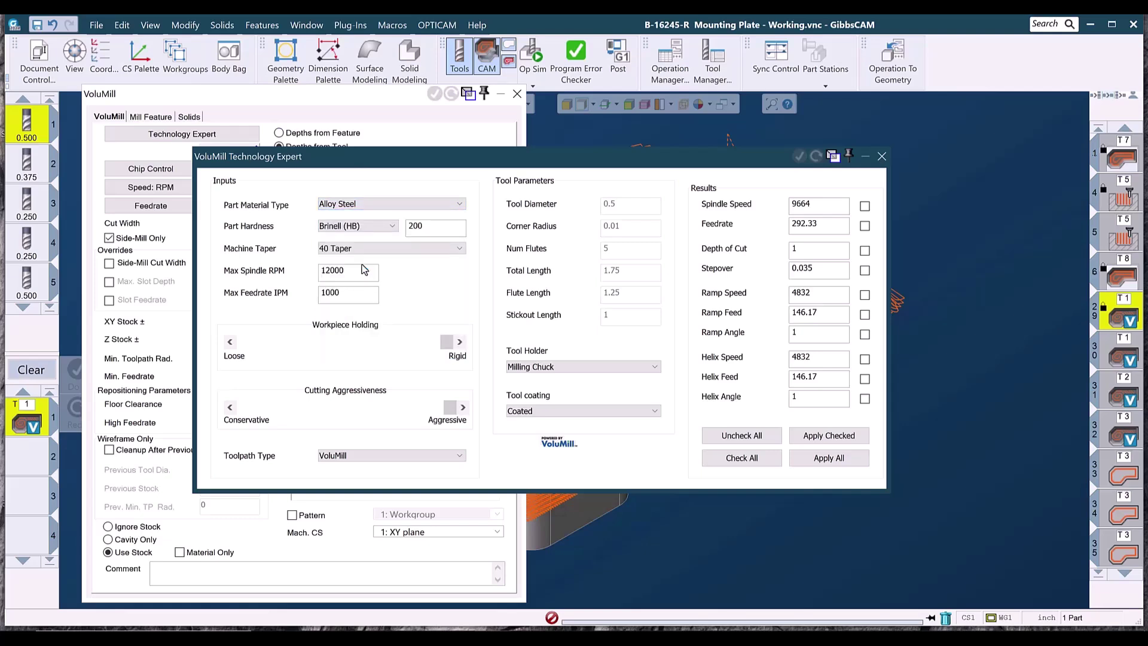
click(394, 227)
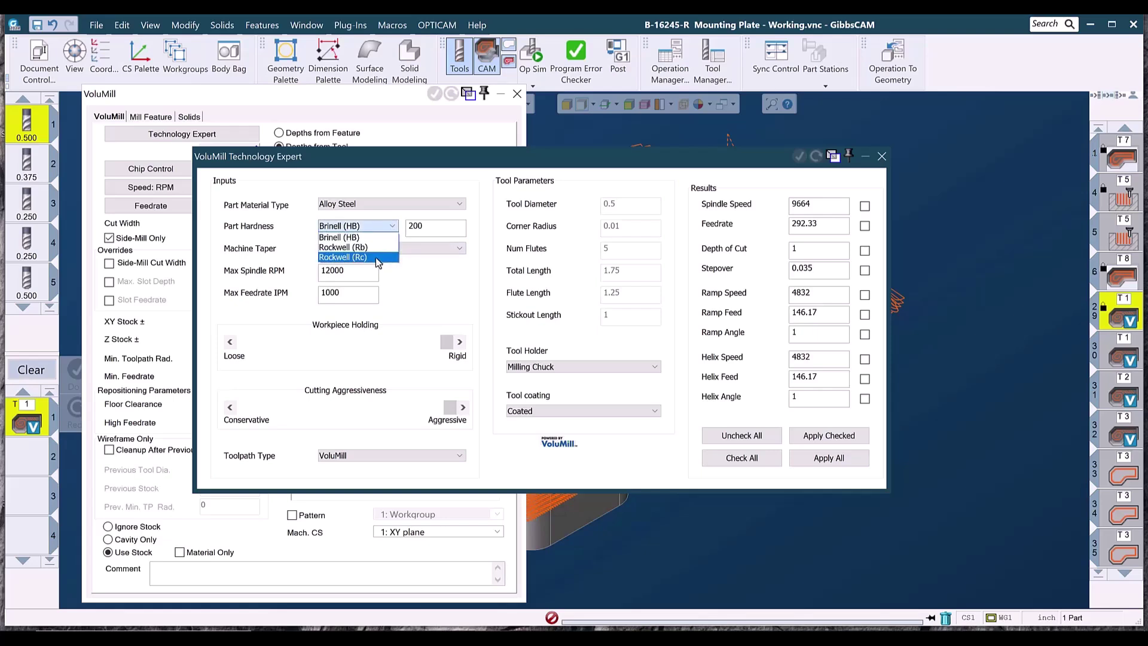
click(371, 229)
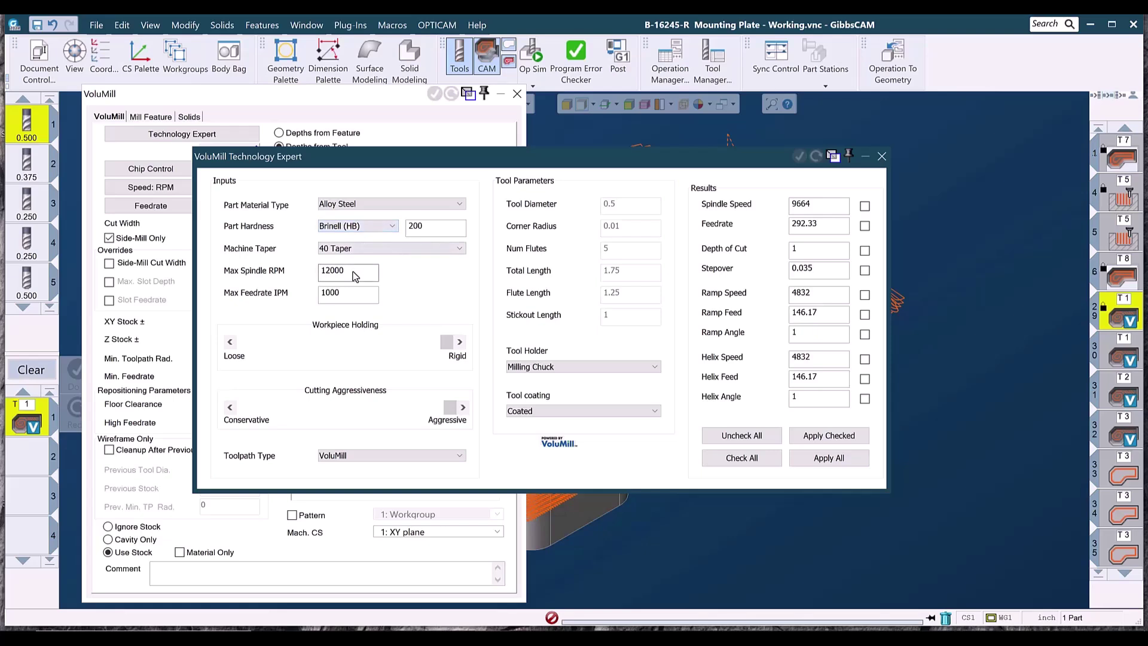
drag(371, 275, 277, 271)
drag(345, 296, 304, 300)
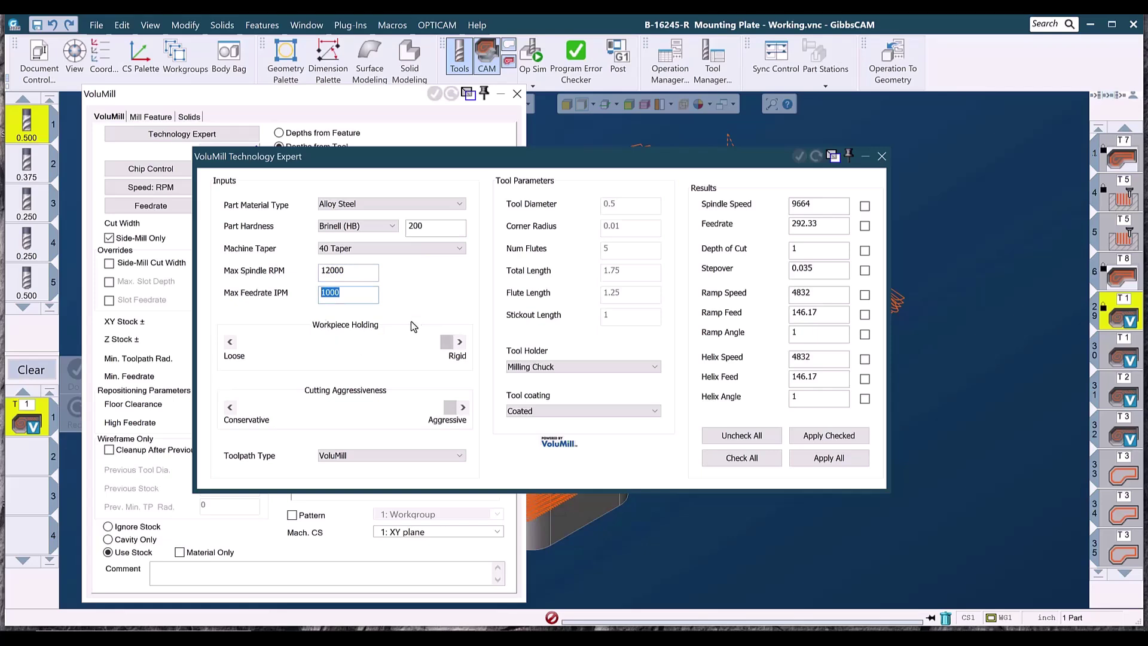
Step: Examine the workpiece holding and cutting aggressiveness settings alongside the resulting spindle speed and feedrate
mouse_move(447, 344)
mouse_down()
mouse_move(366, 344)
mouse_move(447, 344)
mouse_up()
mouse_move(450, 415)
mouse_down()
mouse_move(306, 411)
mouse_move(459, 414)
mouse_up()
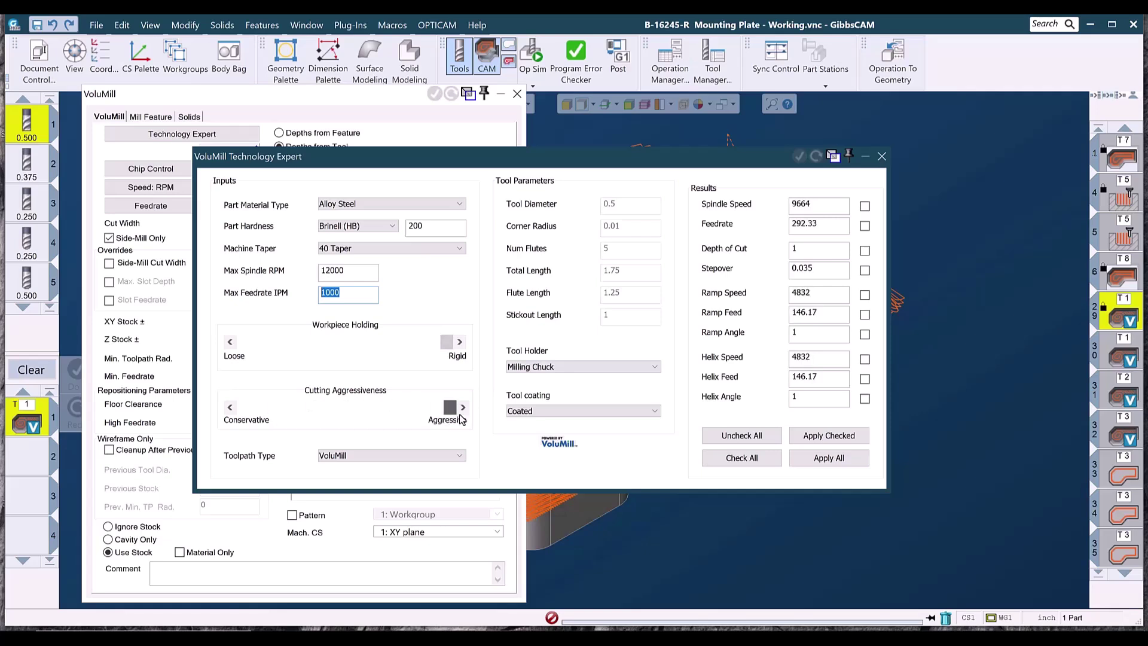
click(824, 223)
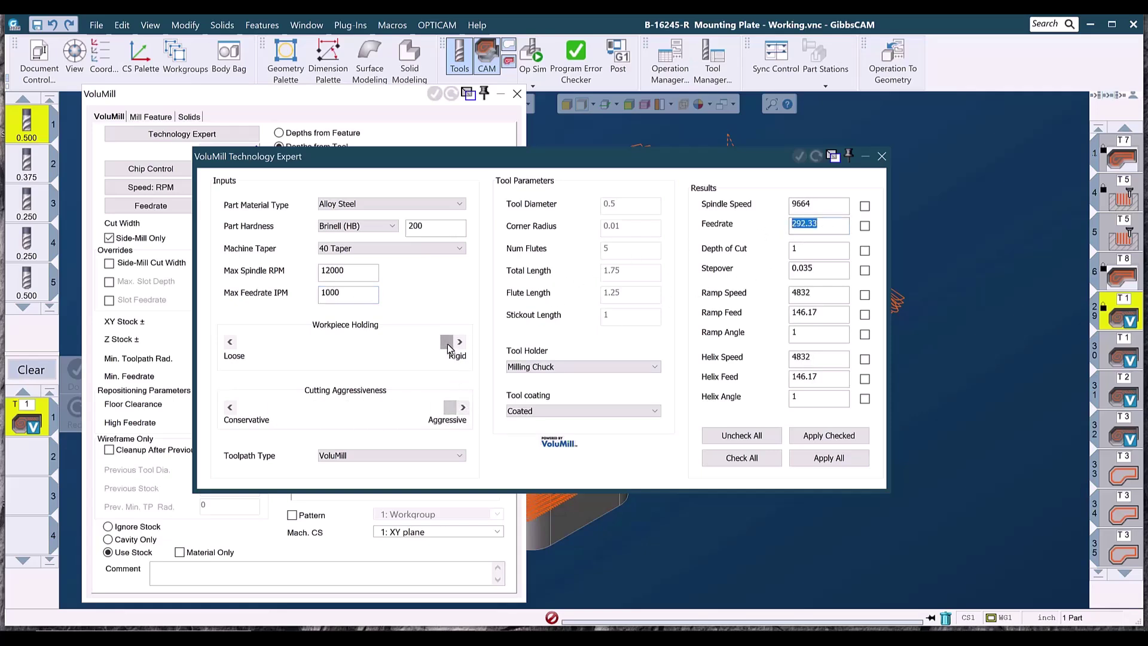
mouse_move(448, 346)
mouse_down()
mouse_move(242, 350)
mouse_move(461, 358)
mouse_up()
drag(823, 230, 757, 242)
mouse_move(445, 349)
mouse_down()
mouse_move(243, 337)
mouse_move(450, 350)
mouse_up()
double_click(811, 206)
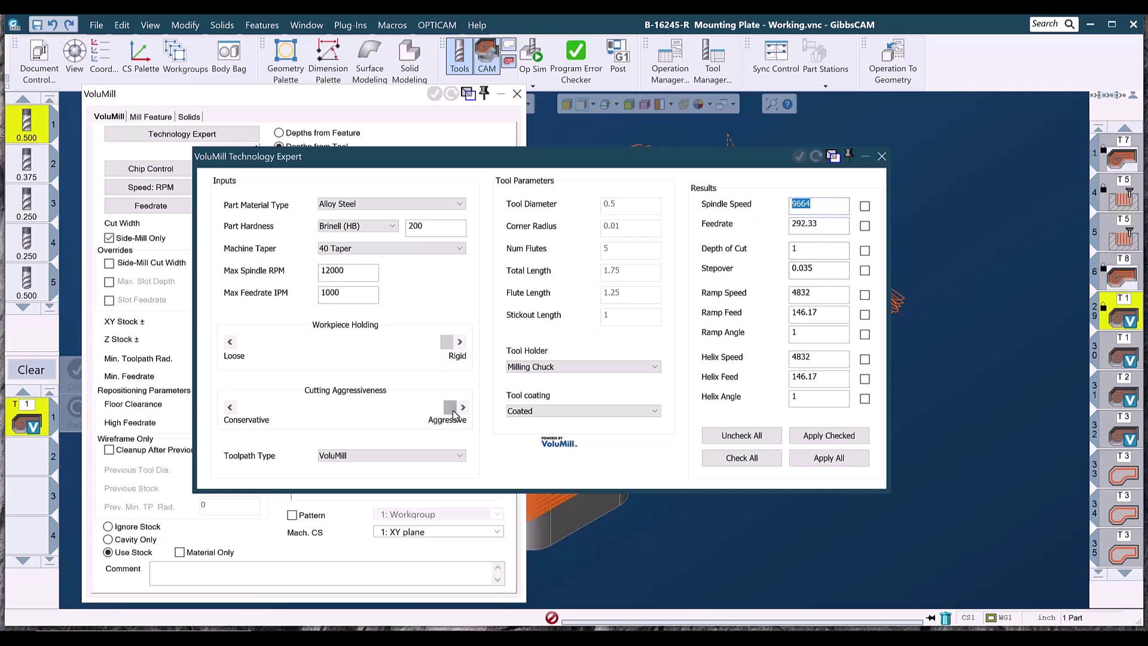
Step: Set the cutting aggressiveness to fully conservative and check the recalculated spindle speed and feedrate
drag(452, 411, 241, 422)
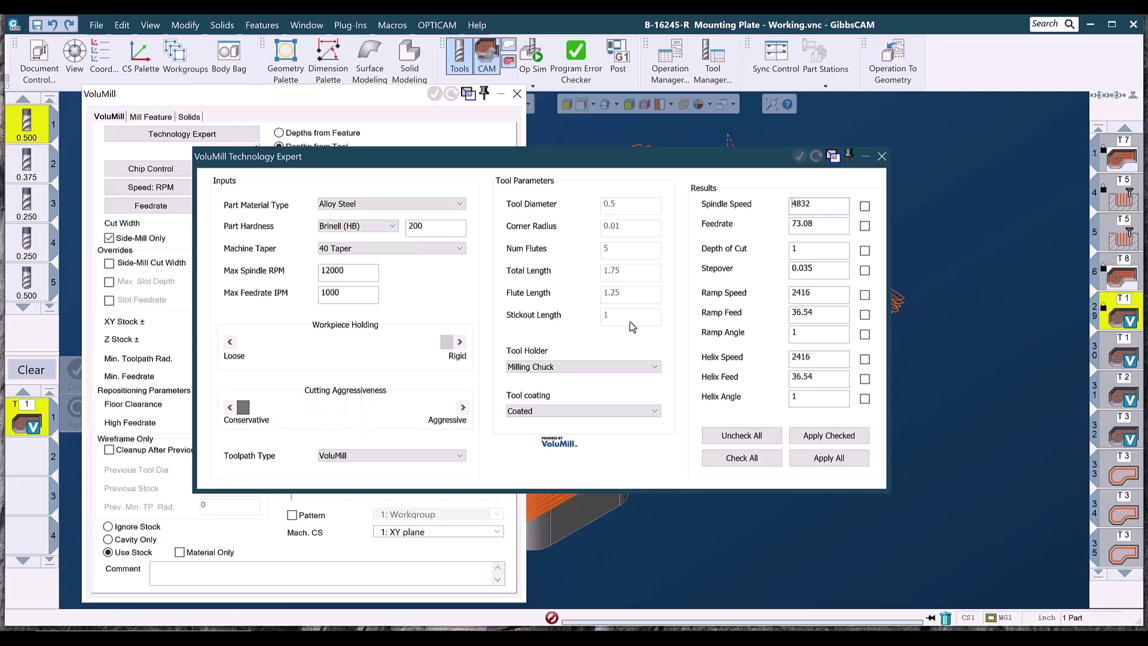
double_click(802, 205)
double_click(805, 225)
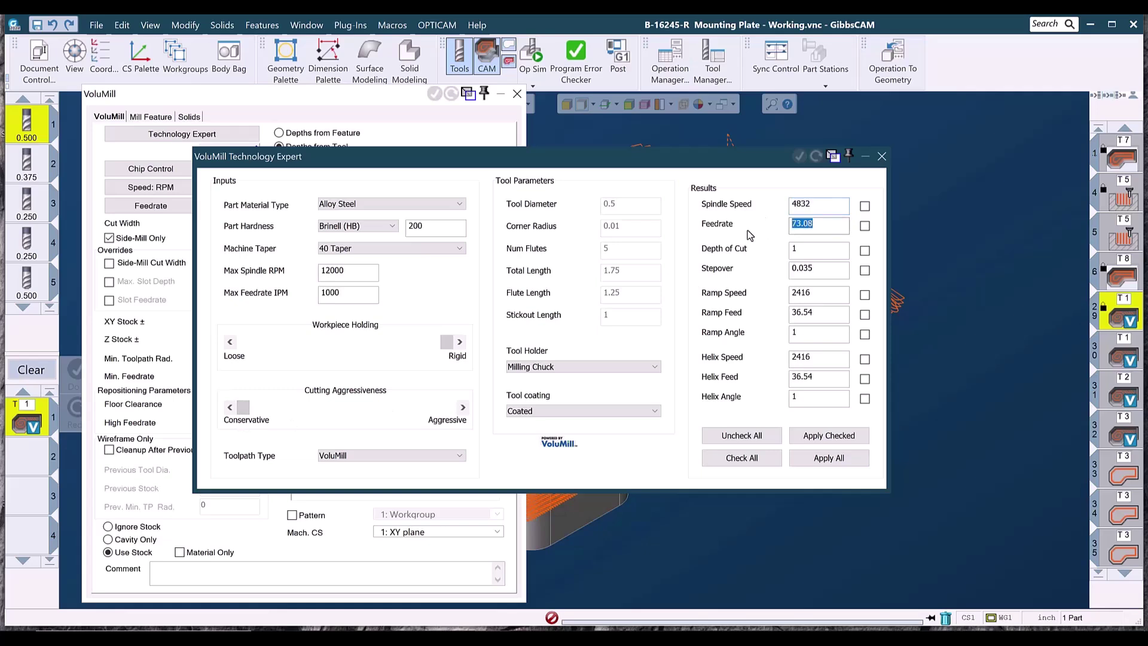
Step: Set the cutting aggressiveness to about midway and the workpiece holding slightly toward rigid from the middle
drag(245, 417, 354, 419)
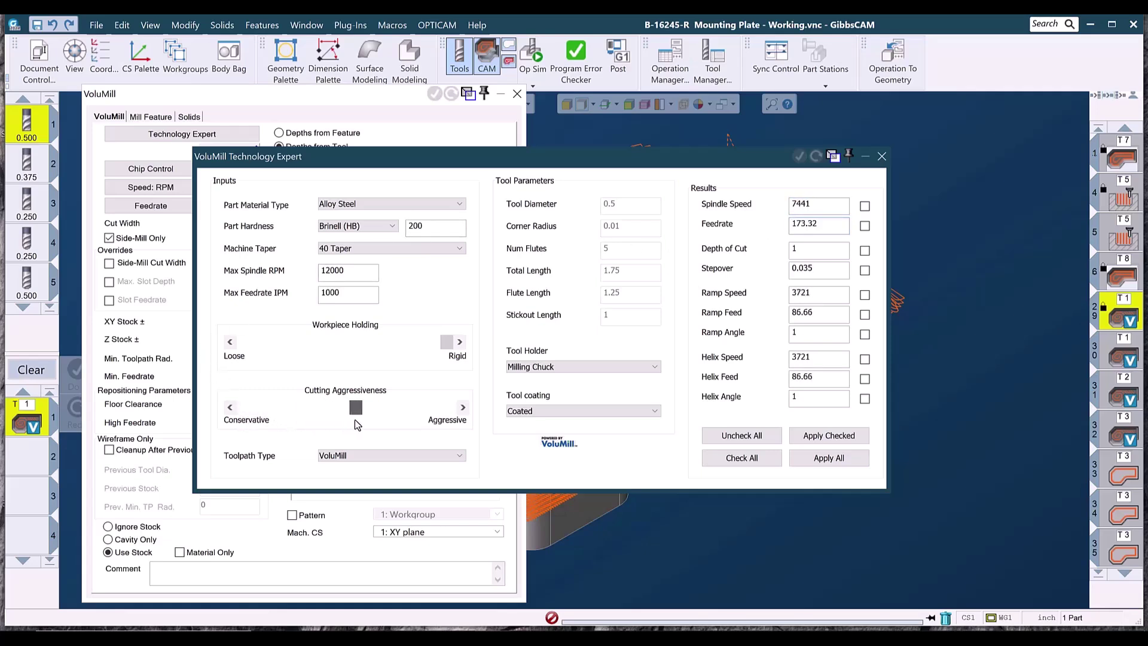
drag(448, 347, 352, 364)
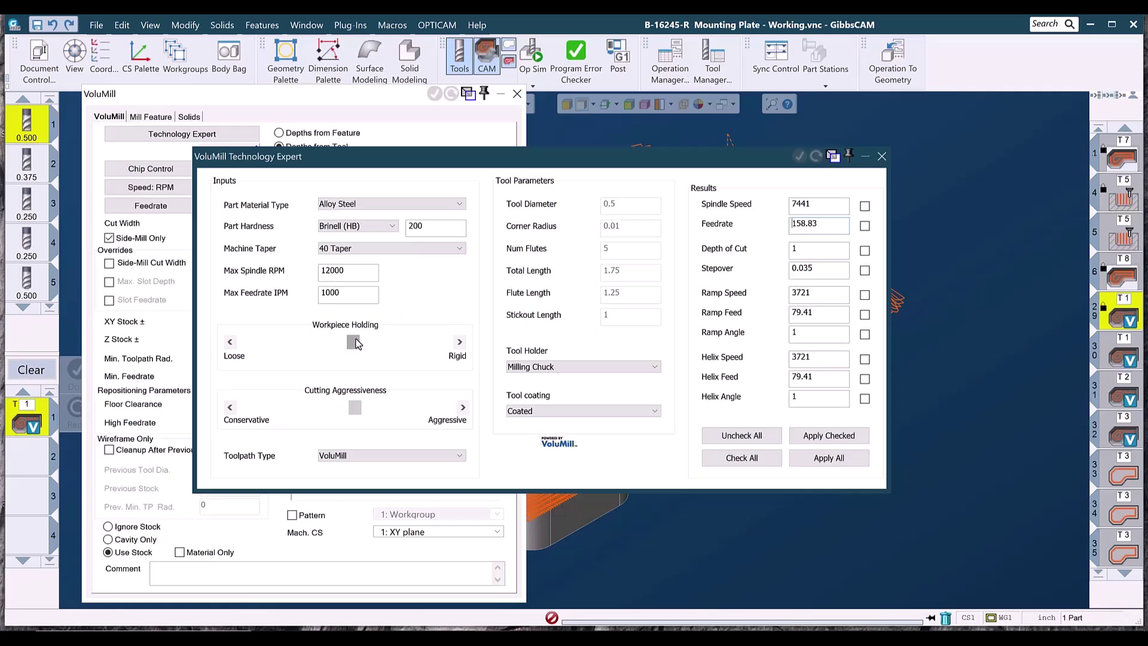
mouse_move(355, 342)
mouse_down()
mouse_move(454, 360)
mouse_move(360, 360)
mouse_up()
drag(356, 343, 371, 349)
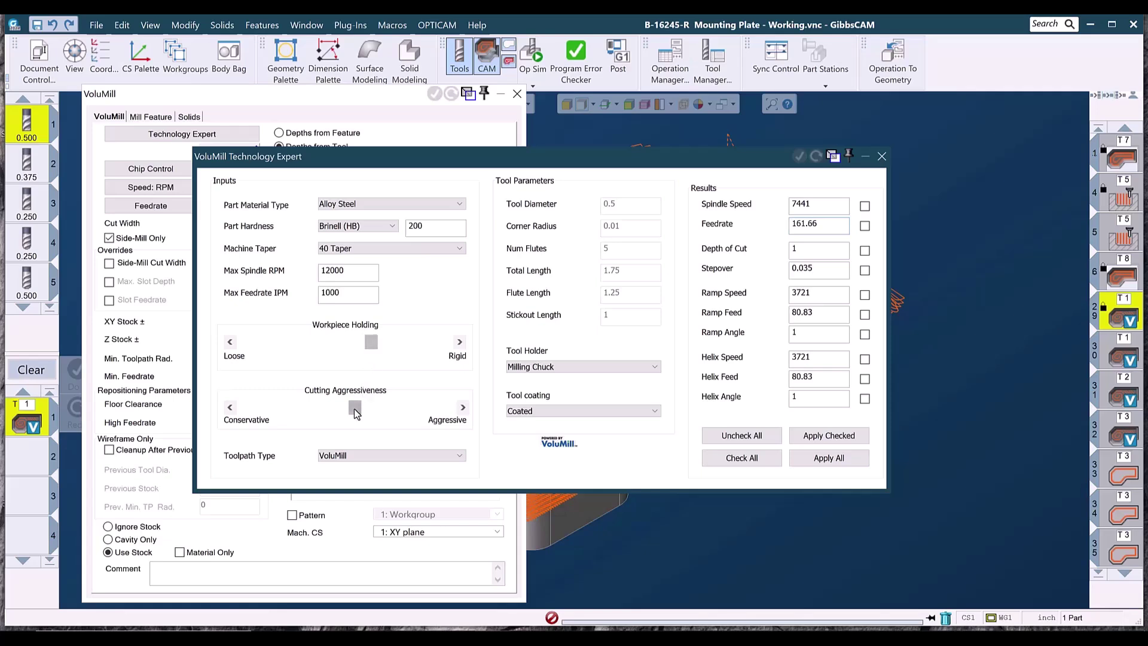
Step: Raise the cutting aggressiveness and workpiece holding gradually to fully aggressive and fully rigid
drag(355, 409, 375, 415)
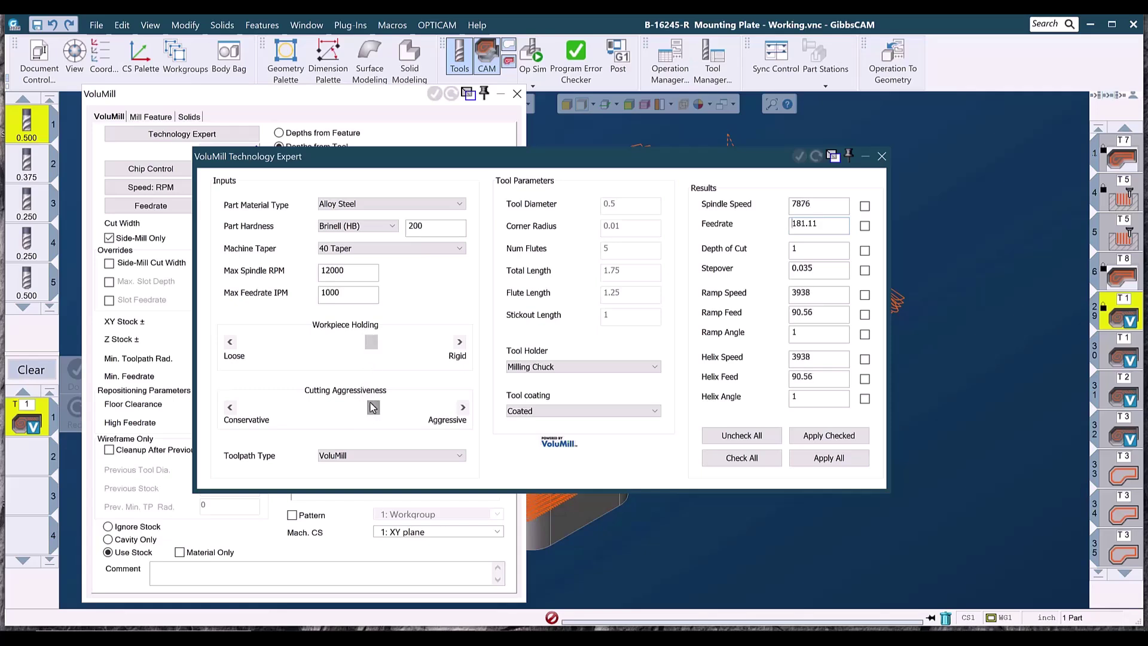
drag(371, 343, 404, 354)
drag(374, 409, 402, 416)
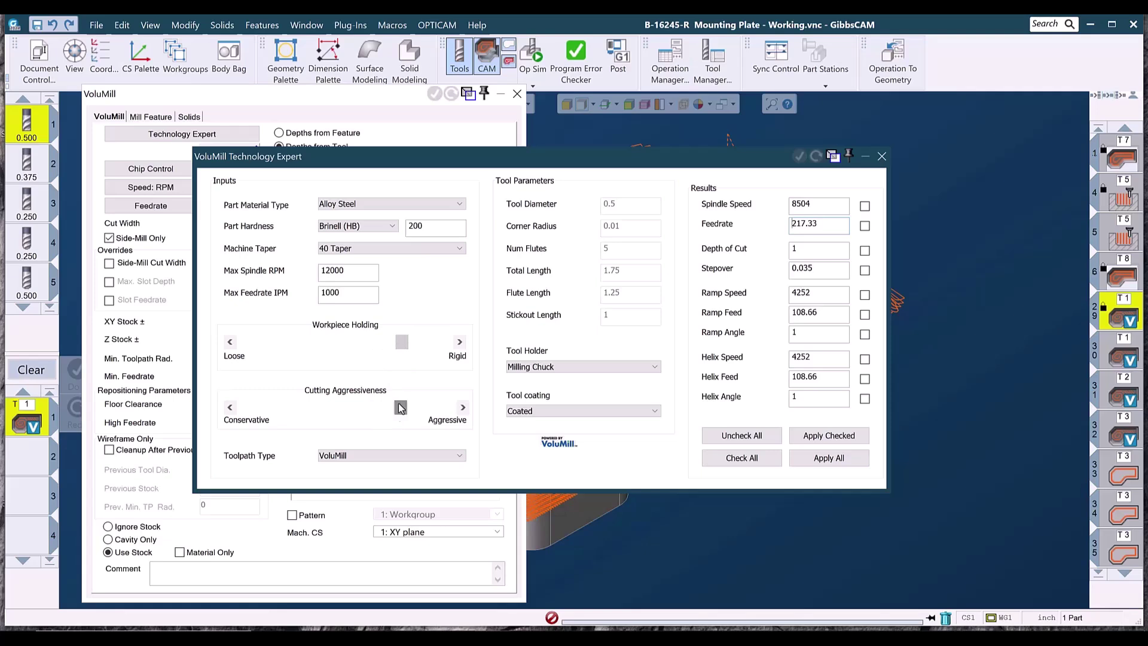
drag(401, 342, 457, 357)
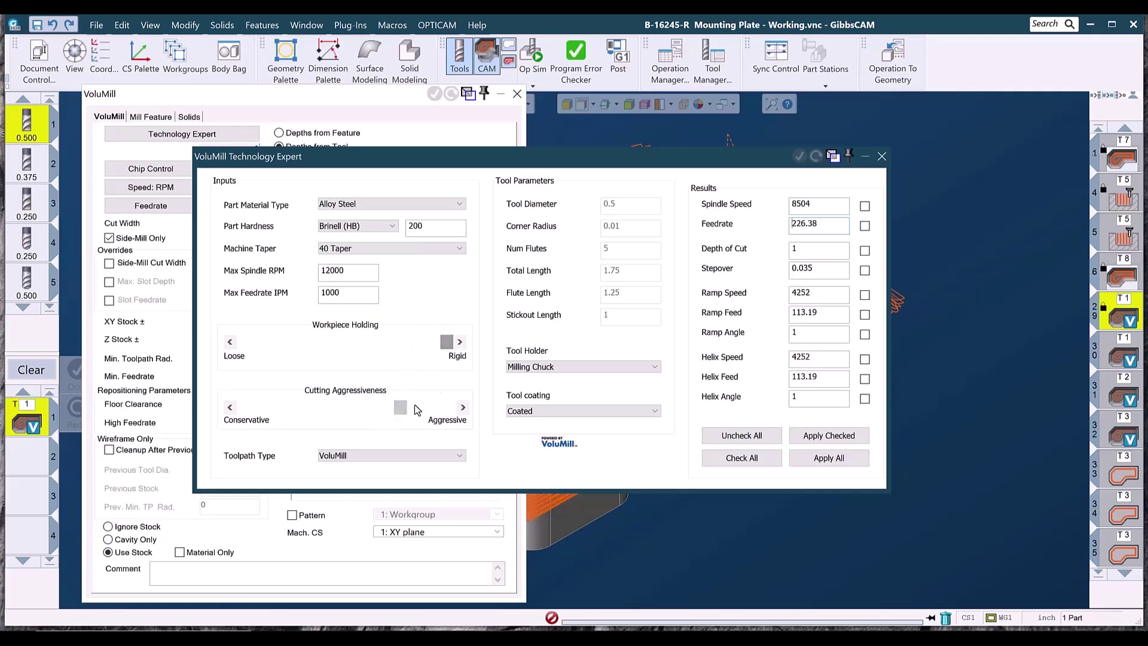
drag(400, 407, 456, 428)
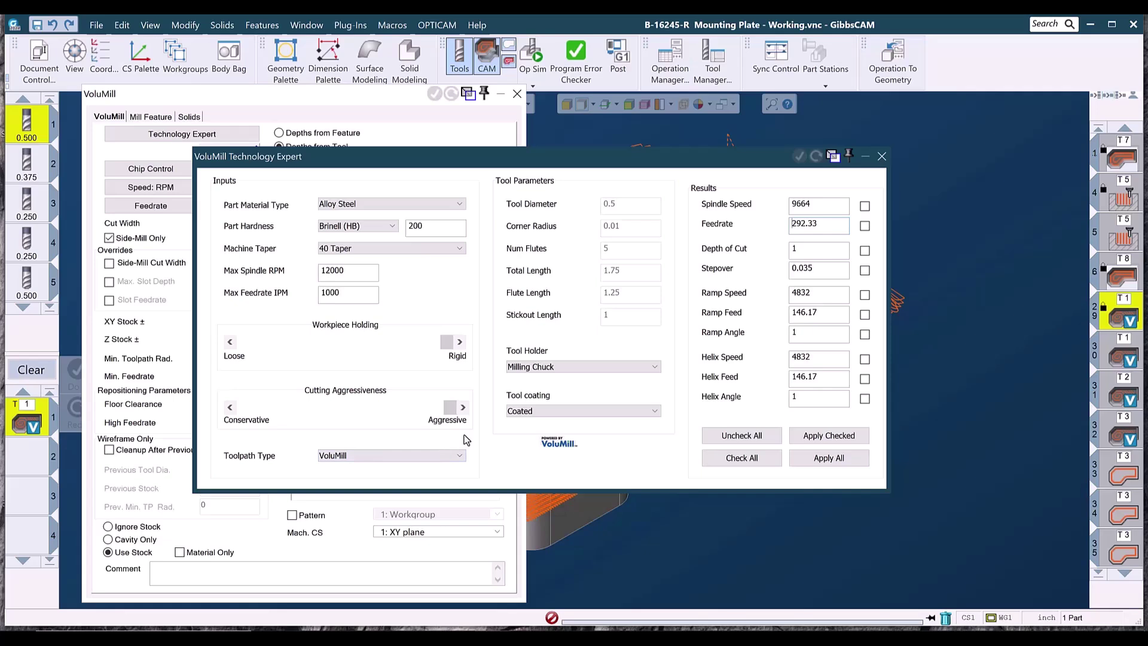
Step: Try the Heavy Roughing and Finishing toolpath types and set the toolpath type back to VoluMill
click(368, 457)
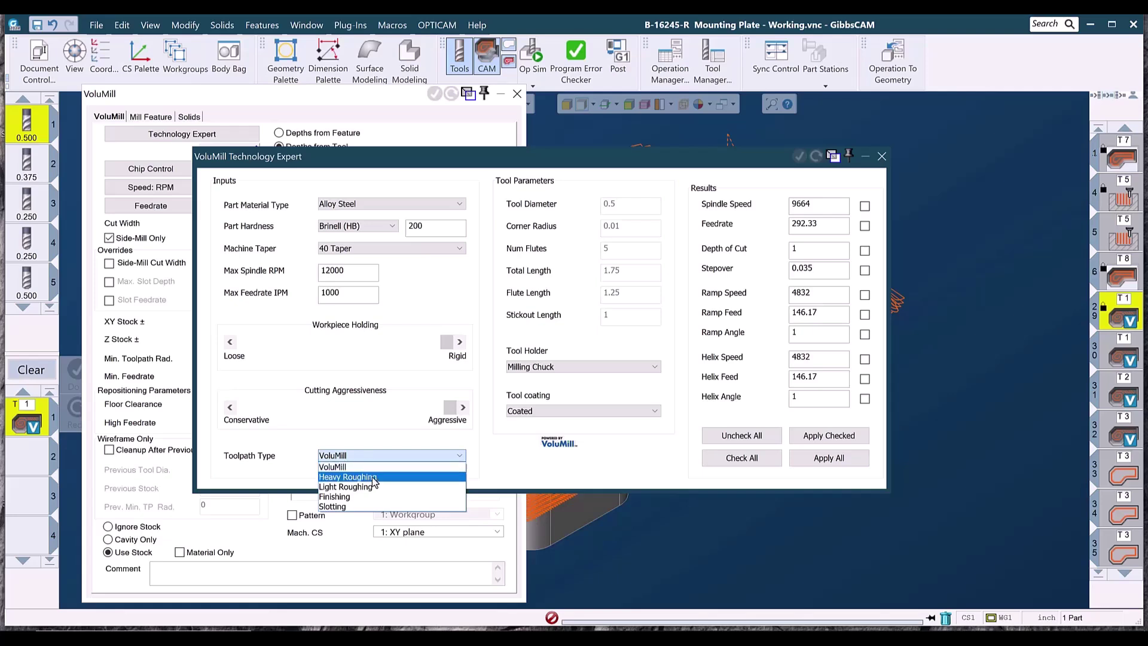
click(374, 478)
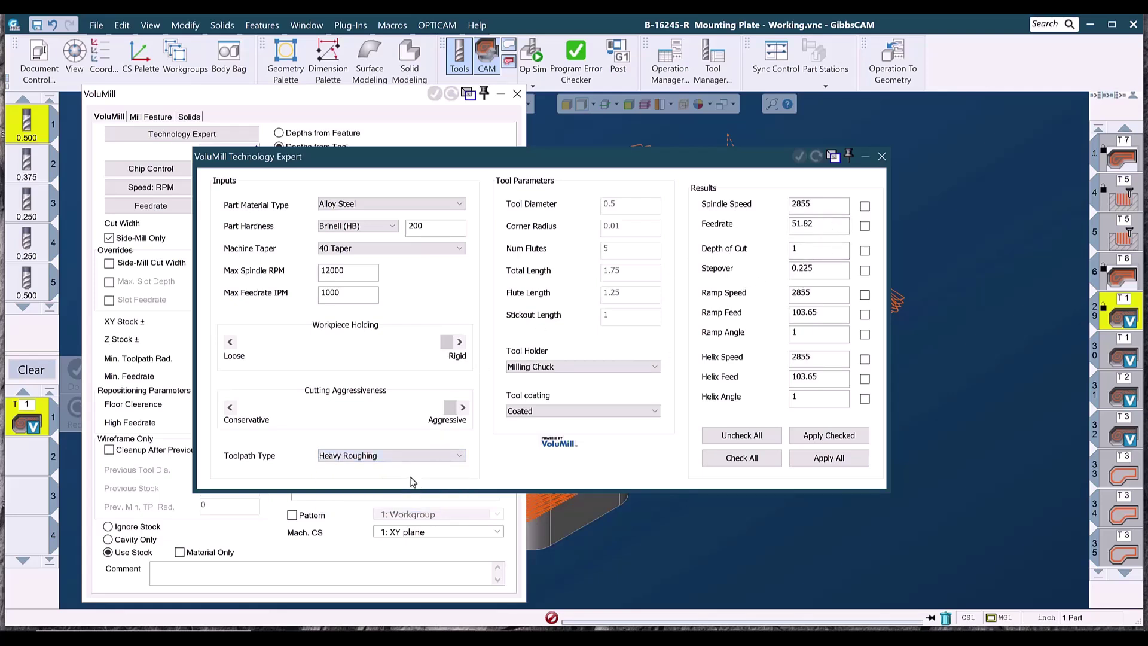
click(383, 456)
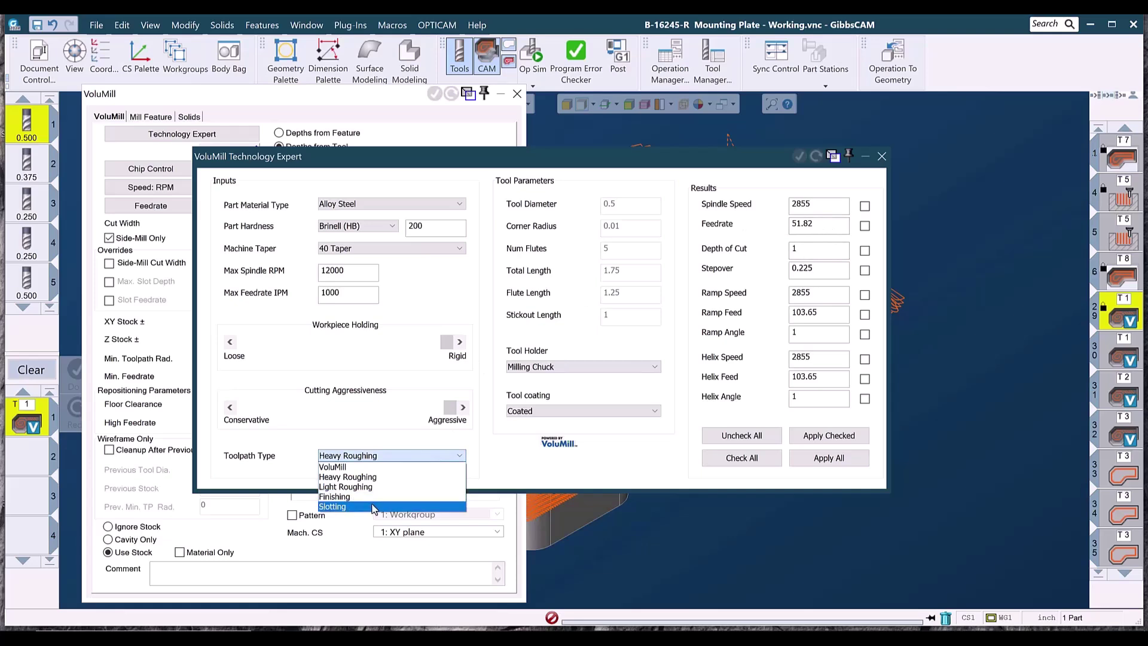
click(371, 497)
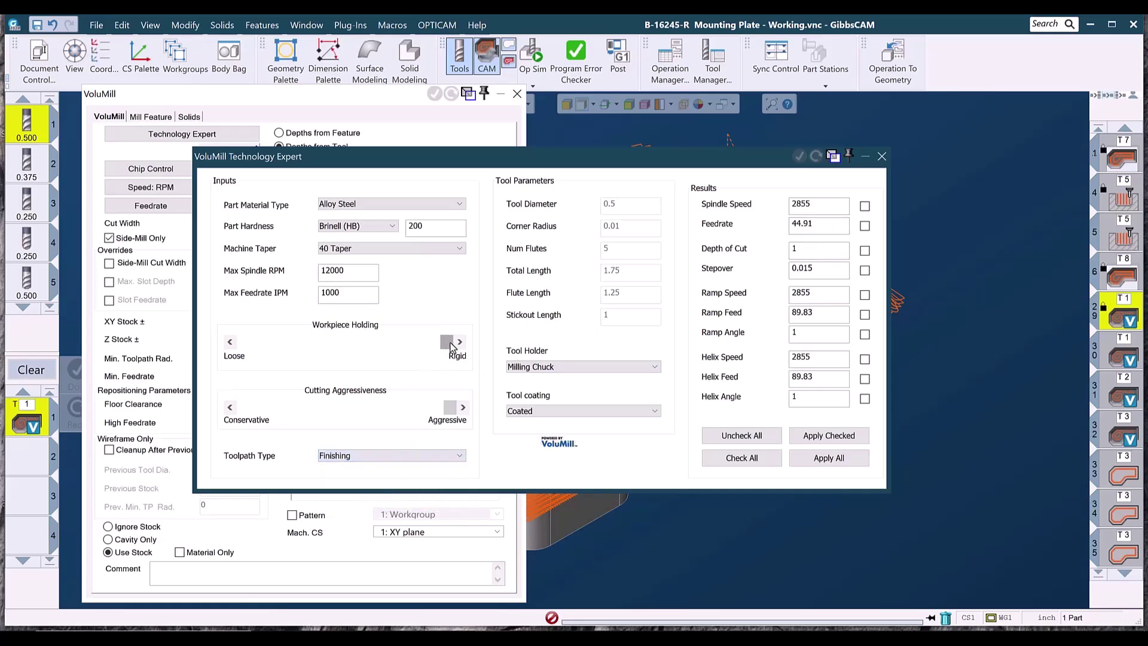
mouse_move(445, 347)
mouse_down()
mouse_move(269, 348)
mouse_move(450, 359)
mouse_up()
mouse_move(447, 408)
mouse_down()
mouse_move(260, 405)
mouse_move(455, 419)
mouse_up()
click(386, 458)
click(368, 467)
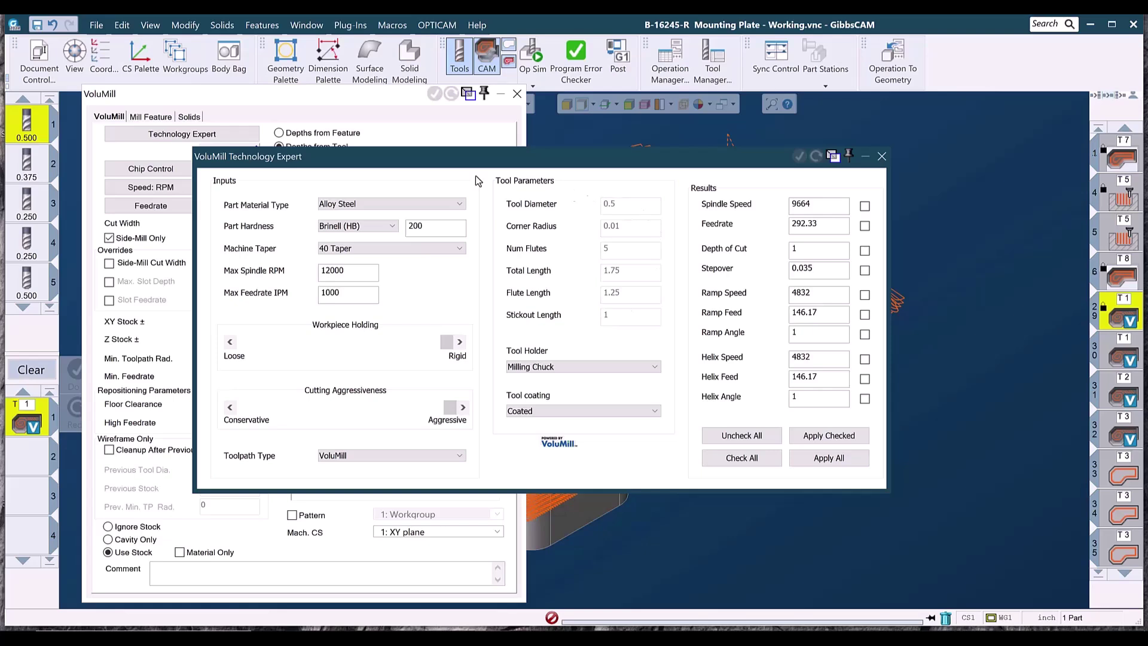
Step: Check the definition of milling tool #1, close it, and move the Technology Expert aside to uncover the VoluMill speed and feed values
double_click(26, 124)
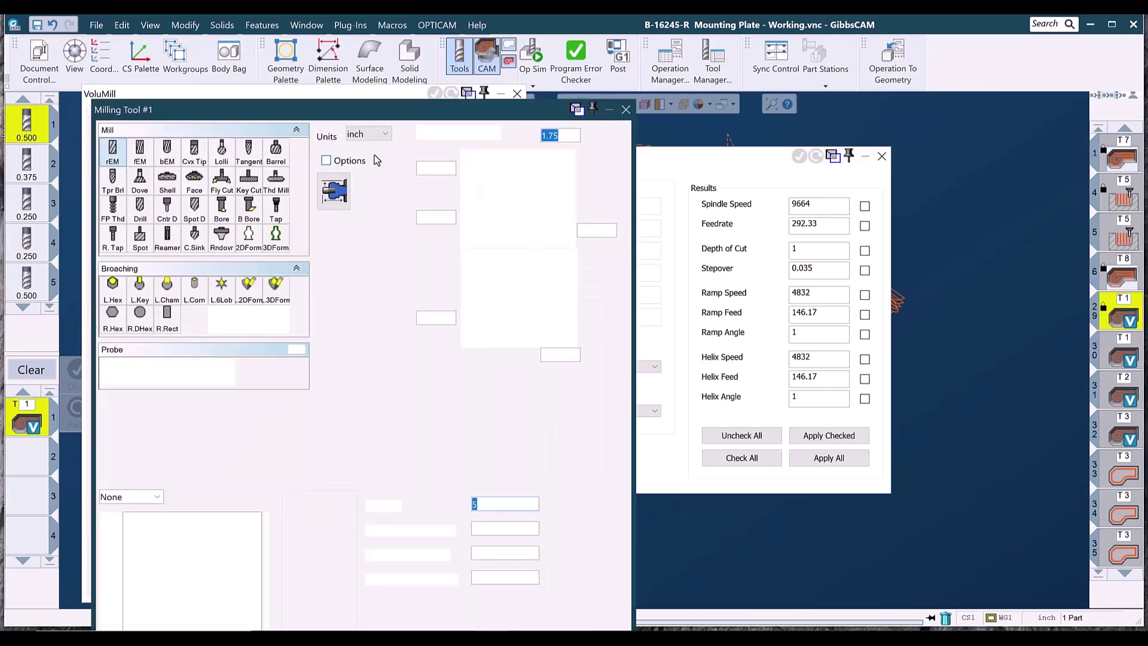
click(626, 110)
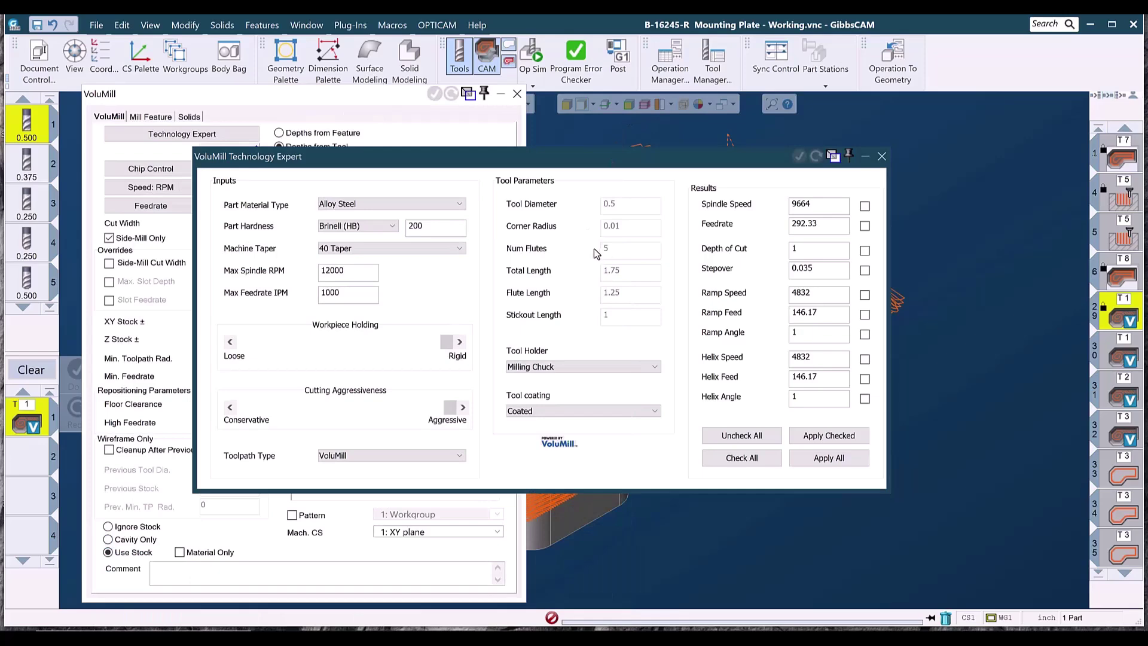
drag(604, 159, 797, 146)
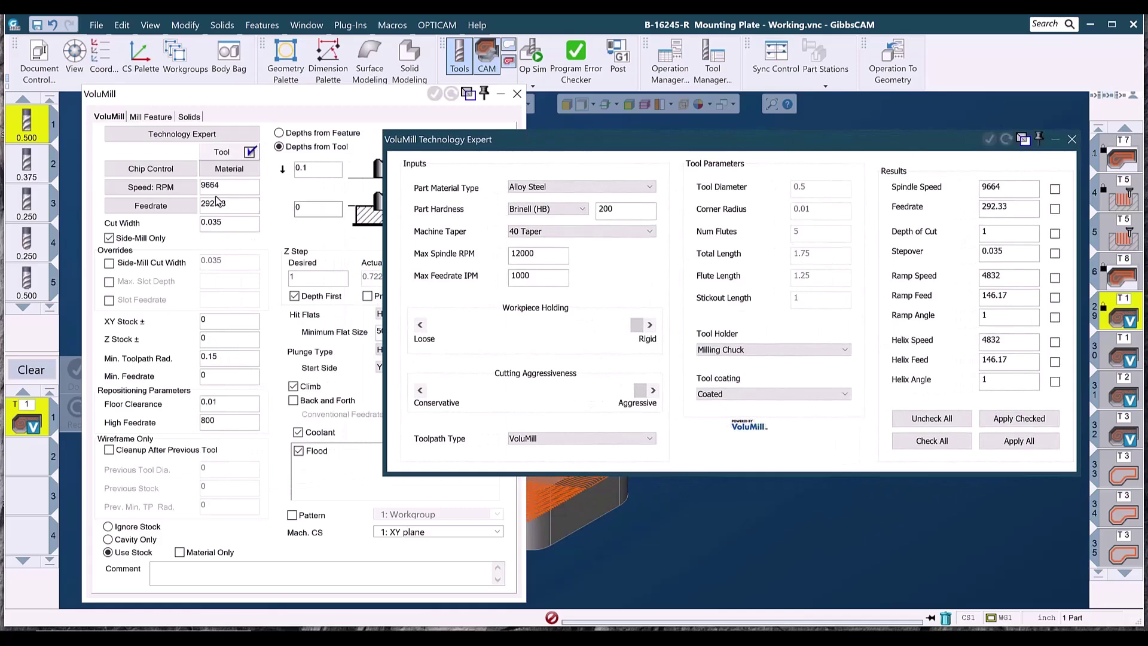
Step: Try 7 flutes on milling tool #1 to compare the Technology Expert feeds, and set the flute count back to 5
double_click(25, 128)
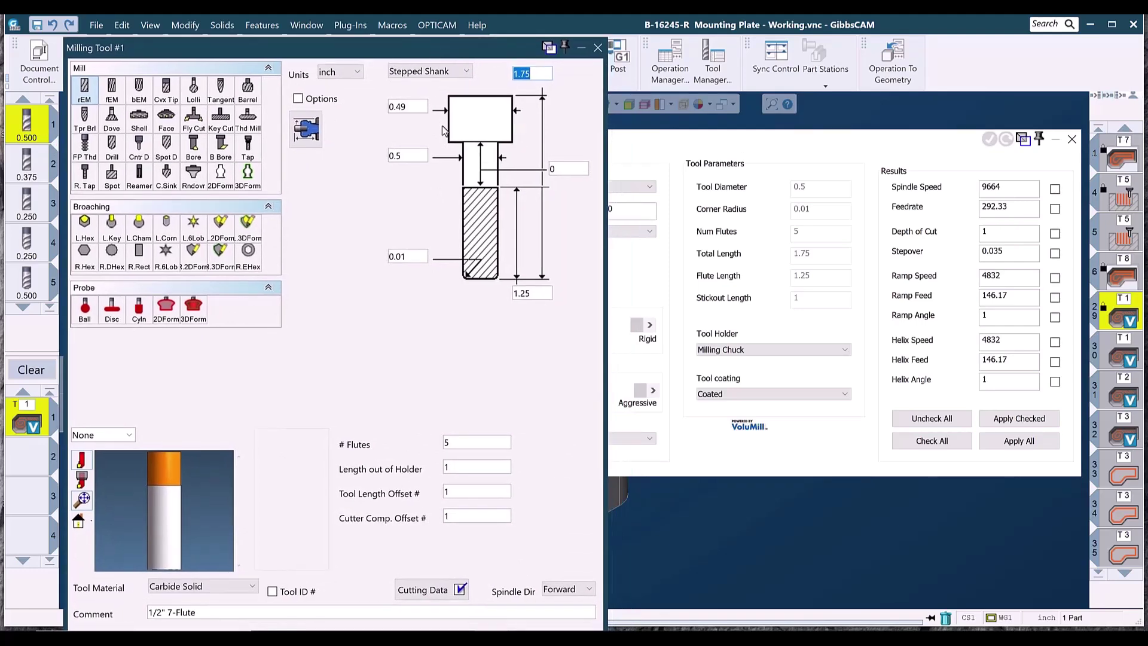
click(445, 442)
text(7)
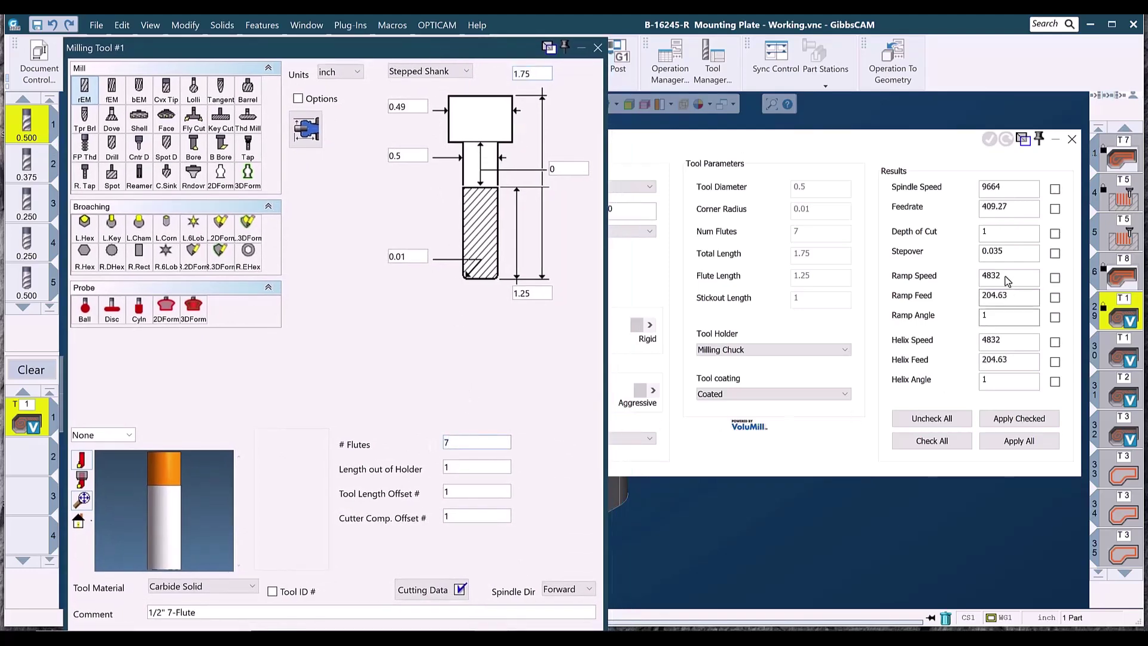
click(942, 217)
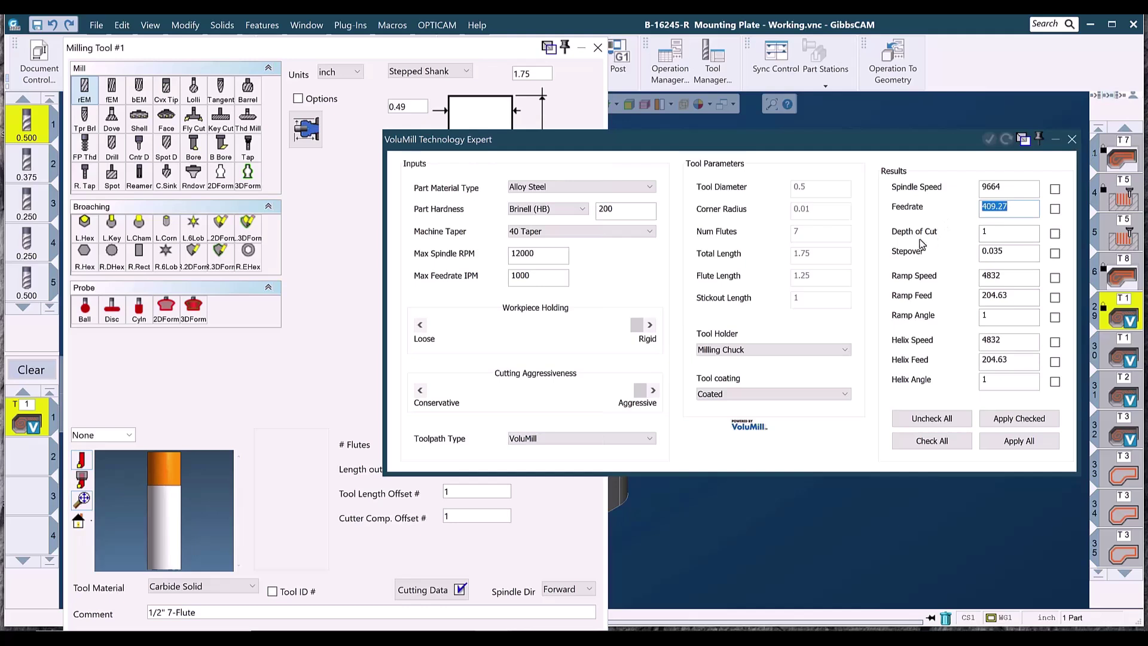
click(339, 324)
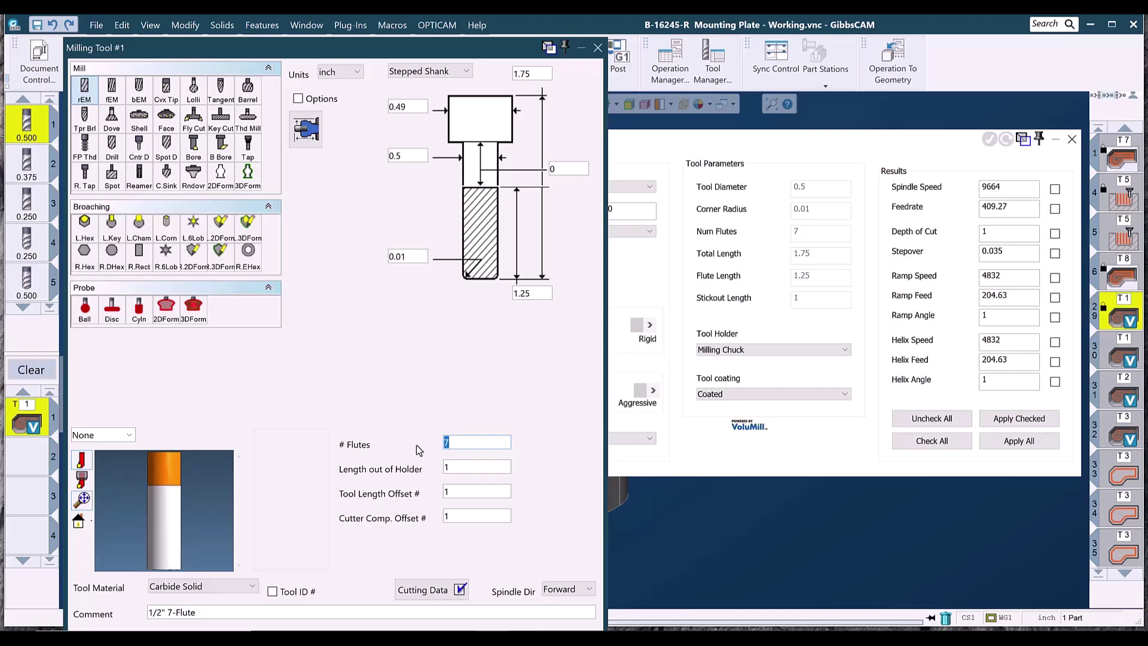
text(5)
Step: Check the tool holder options while keeping Milling Chuck, and try the Uncoated tool coating before setting it back to Coated
click(737, 350)
click(737, 350)
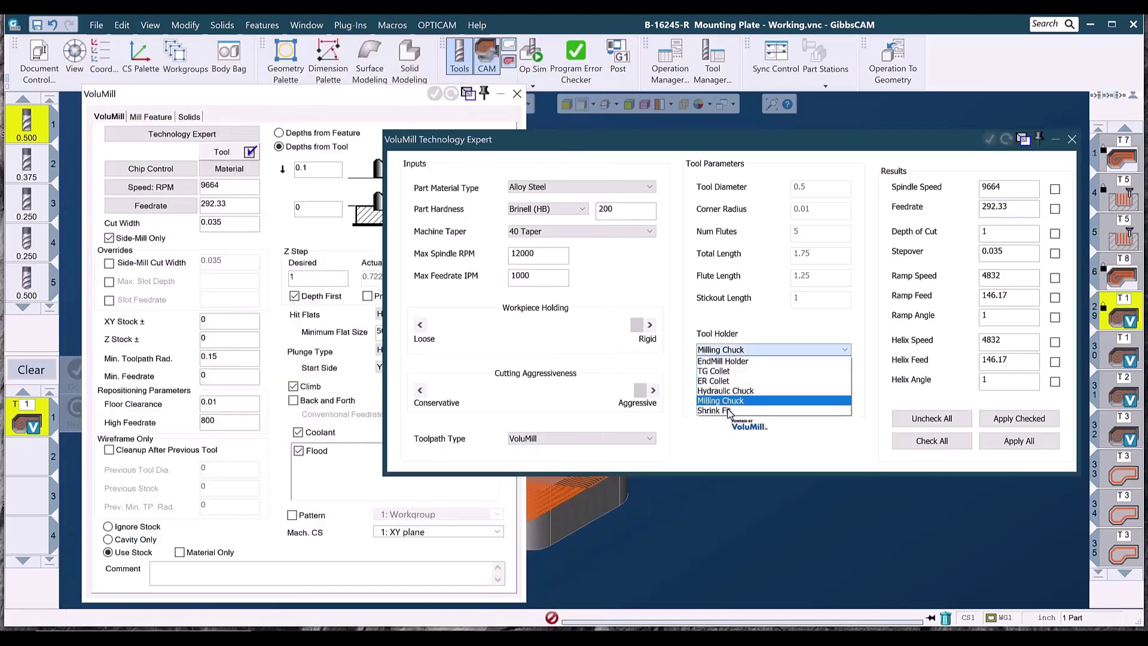
click(736, 352)
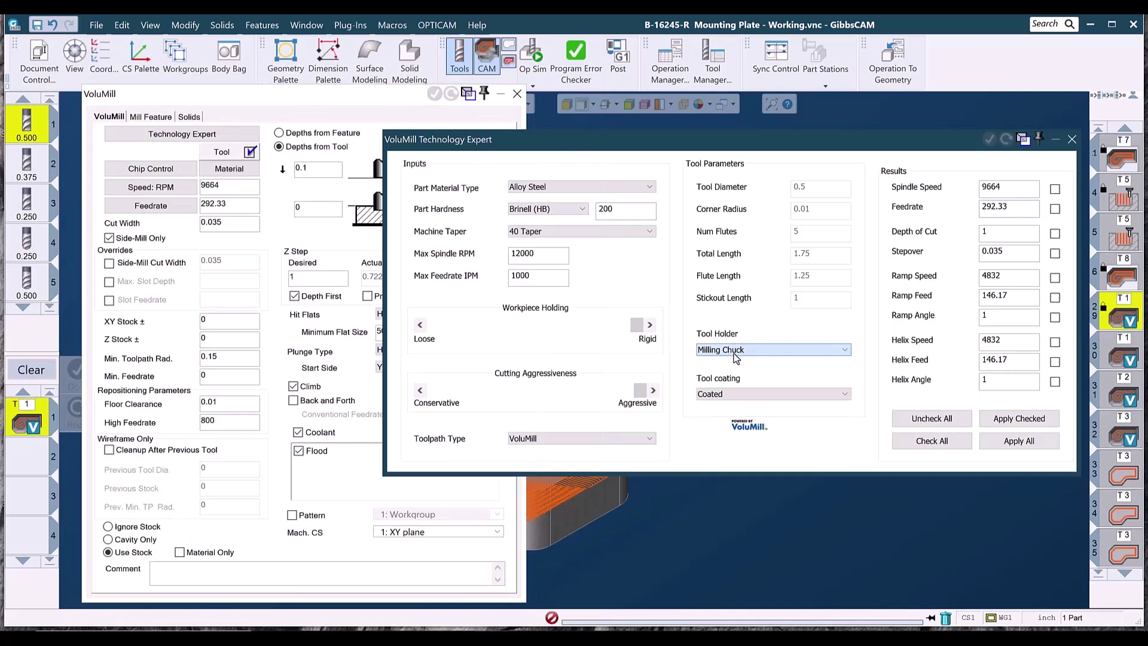
click(734, 393)
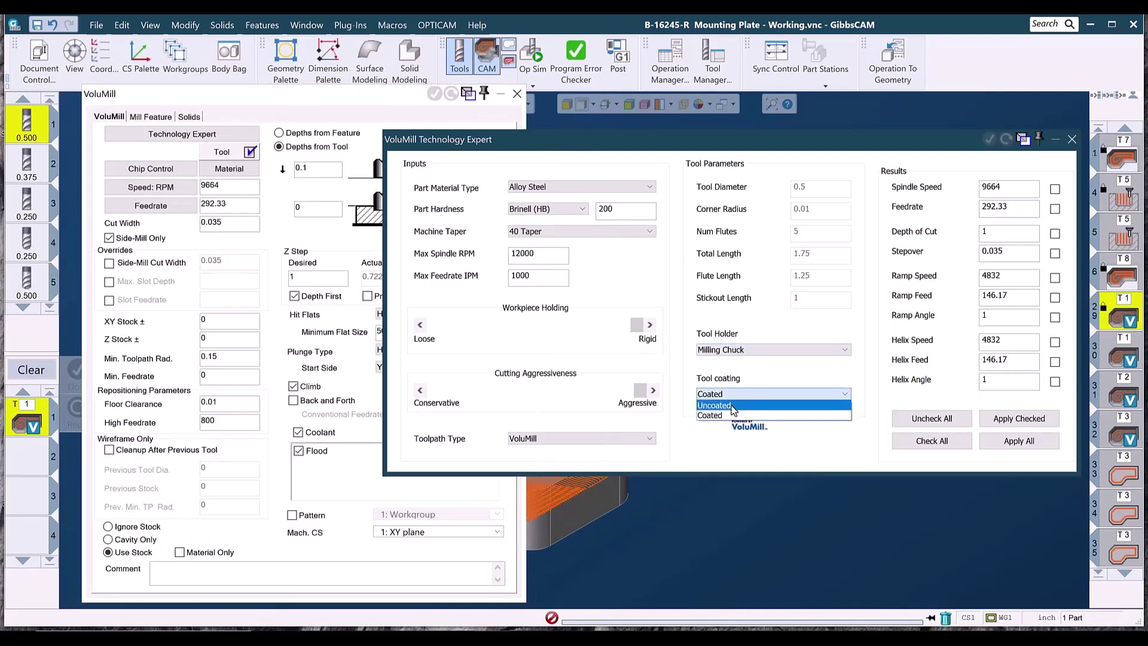
click(732, 417)
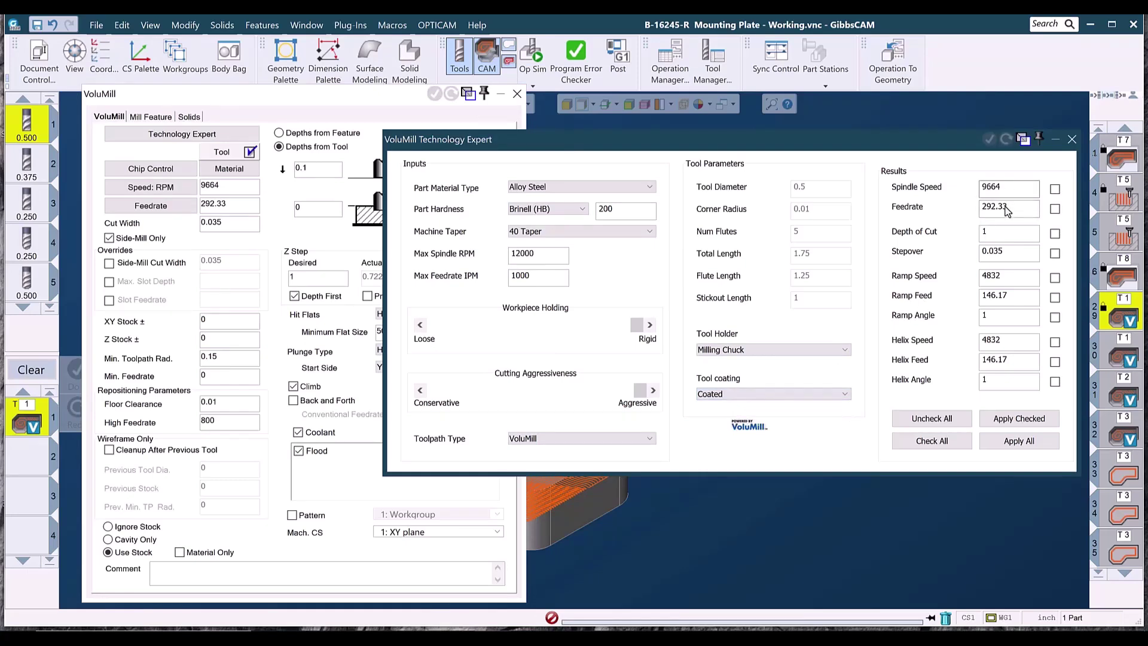
click(793, 395)
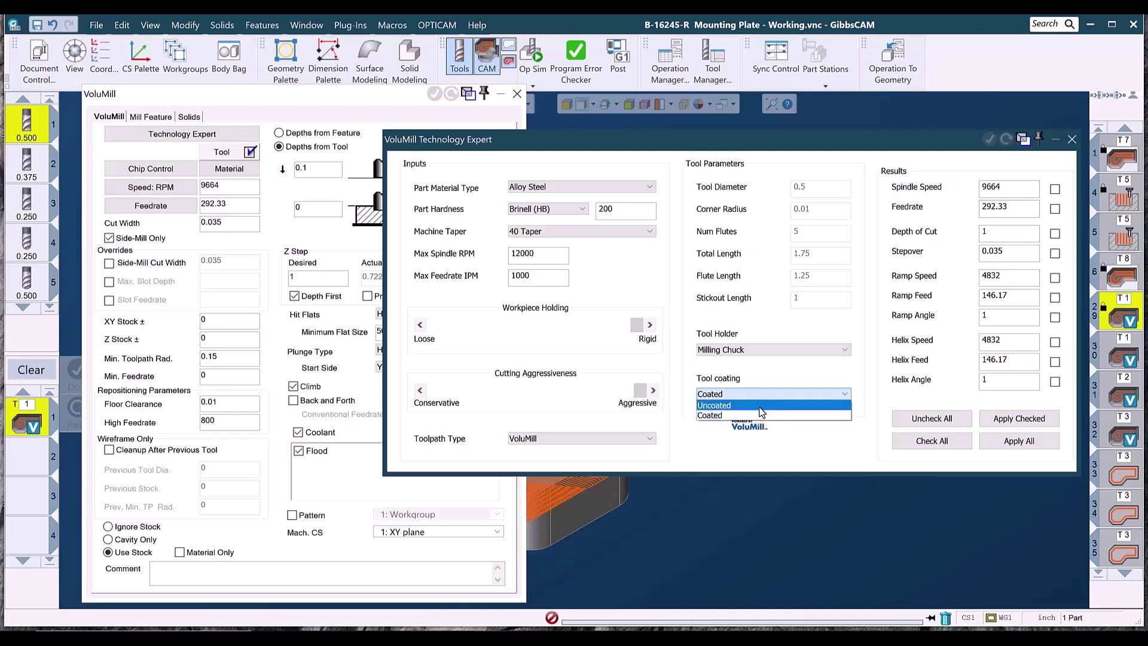
click(769, 416)
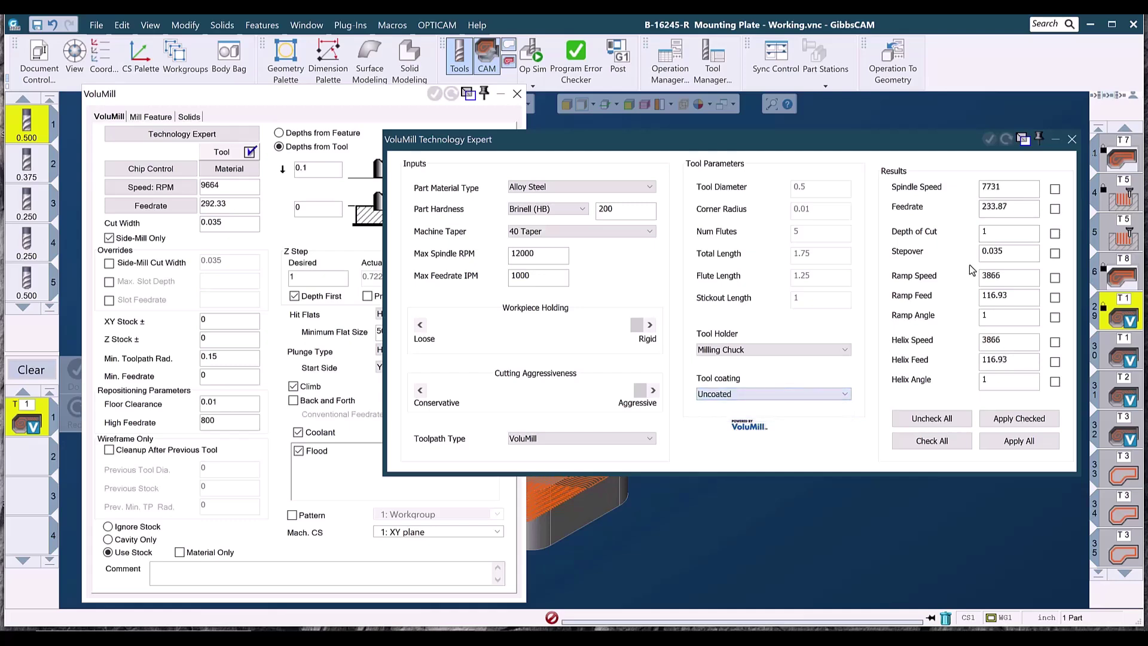
click(801, 394)
click(776, 416)
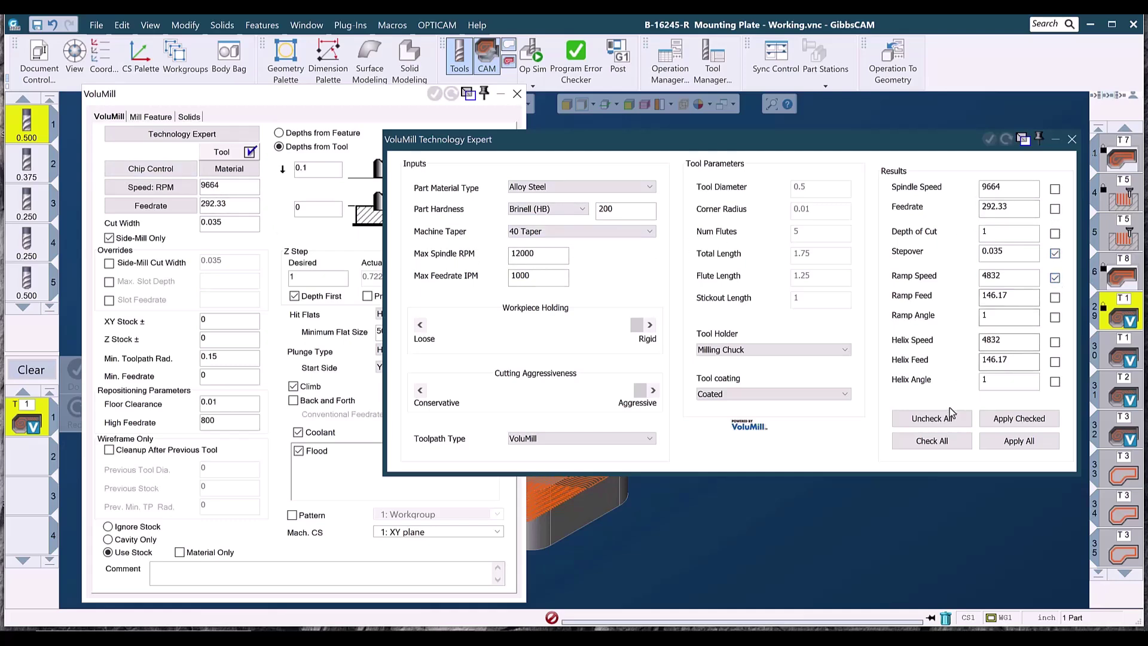
Step: Clear the individual result selections, apply all Technology Expert results to the VoluMill process, and switch coolant off
click(920, 426)
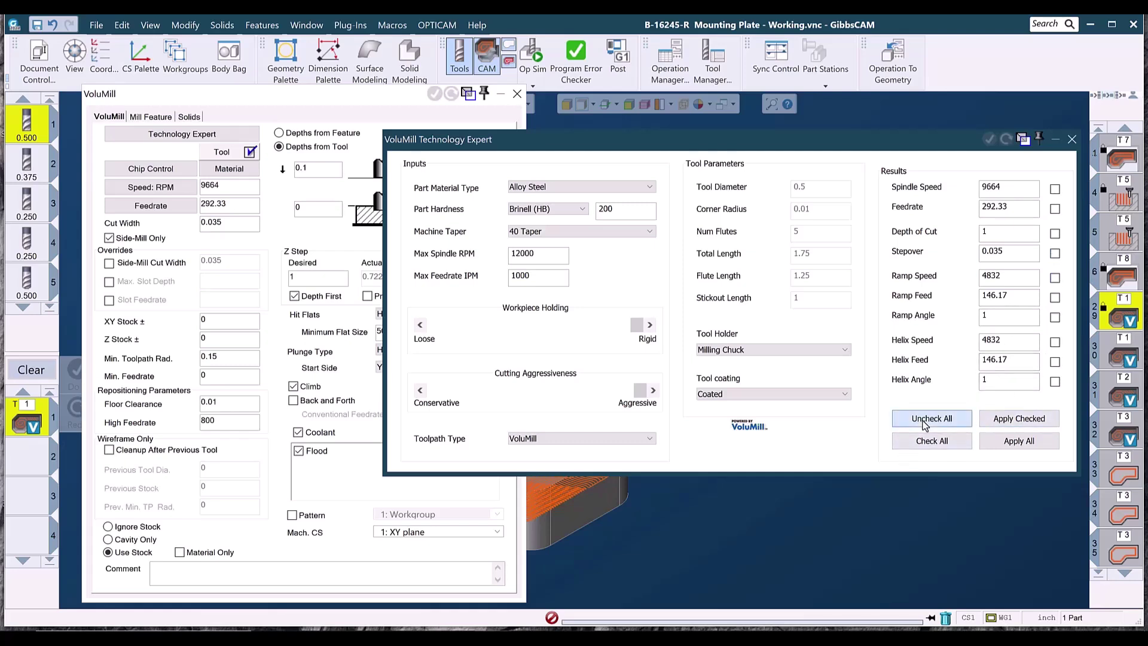
click(1020, 443)
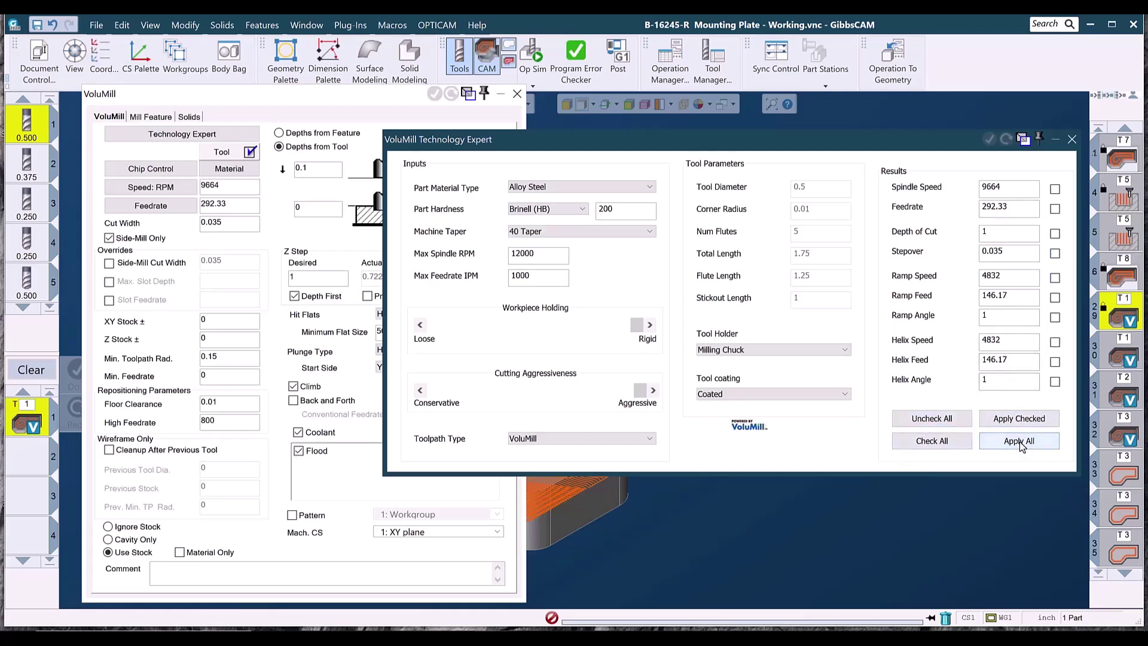
click(302, 431)
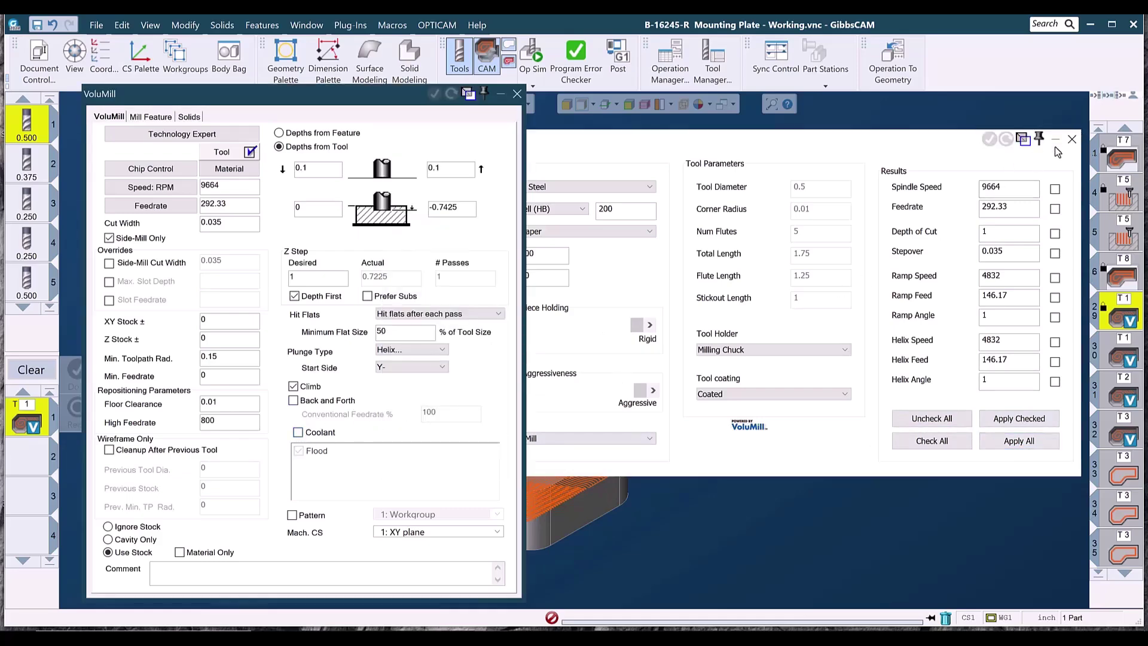
Step: Close the Technology Expert, check the run times of operation 29, and close the VoluMill process
click(1072, 139)
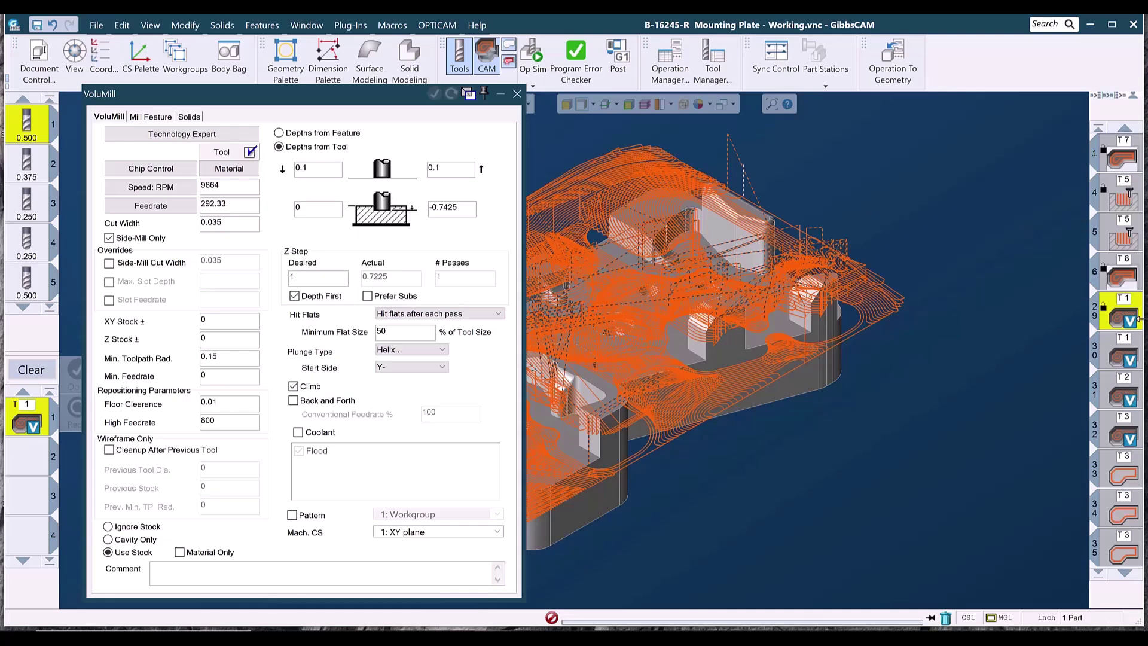
mouse_move(1119, 310)
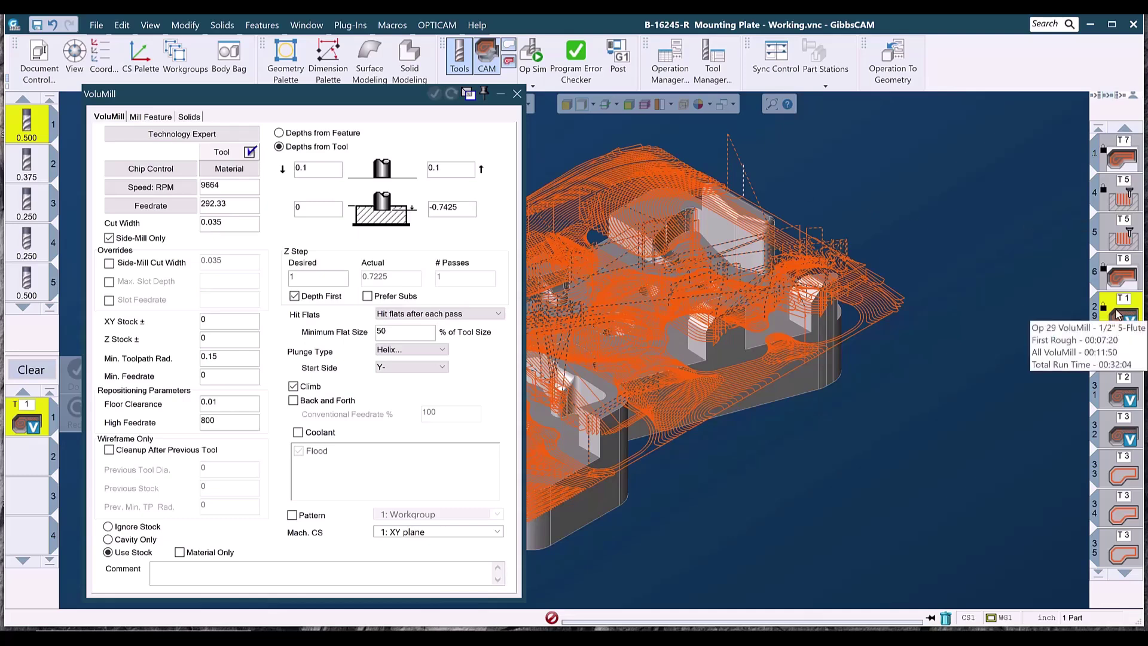
click(517, 94)
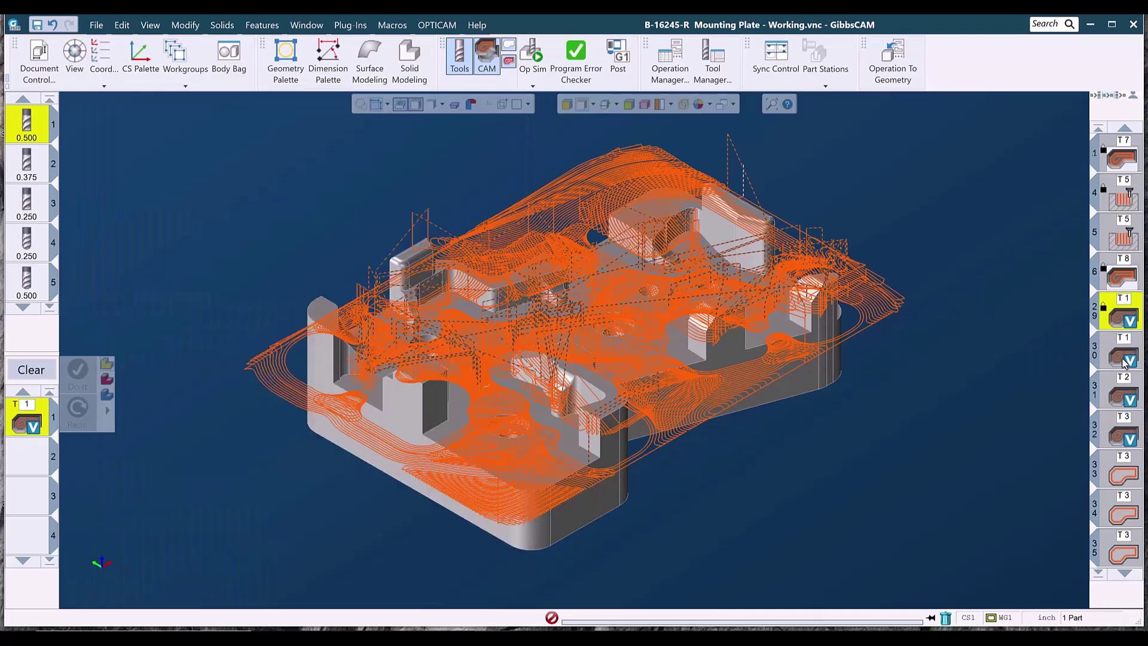
Step: Activate operations 30 through 32
drag(1124, 362, 1119, 432)
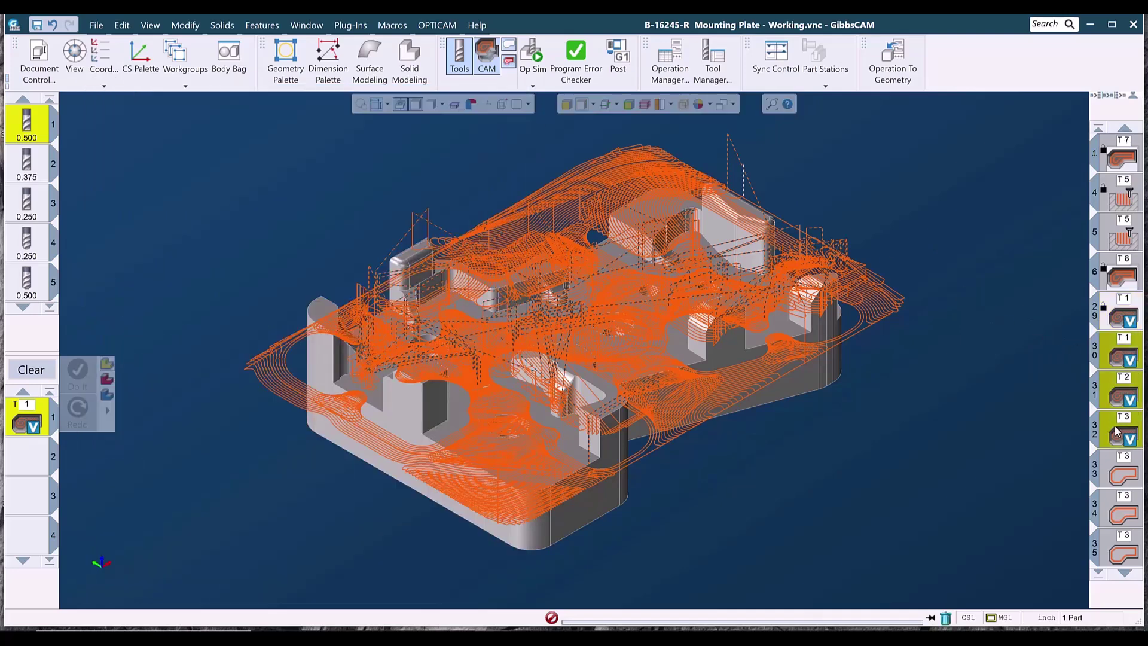
right_click(1116, 432)
click(1010, 588)
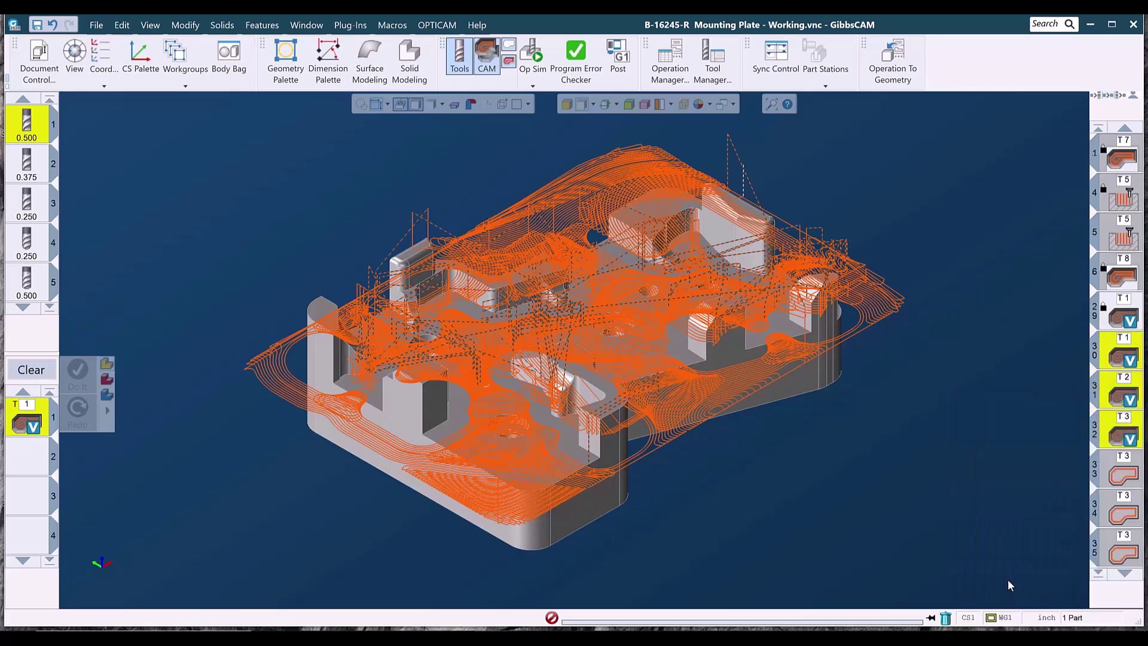
Step: Inspect the toolpaths of VoluMill operations 30, 31 and 32 one after another
click(1130, 354)
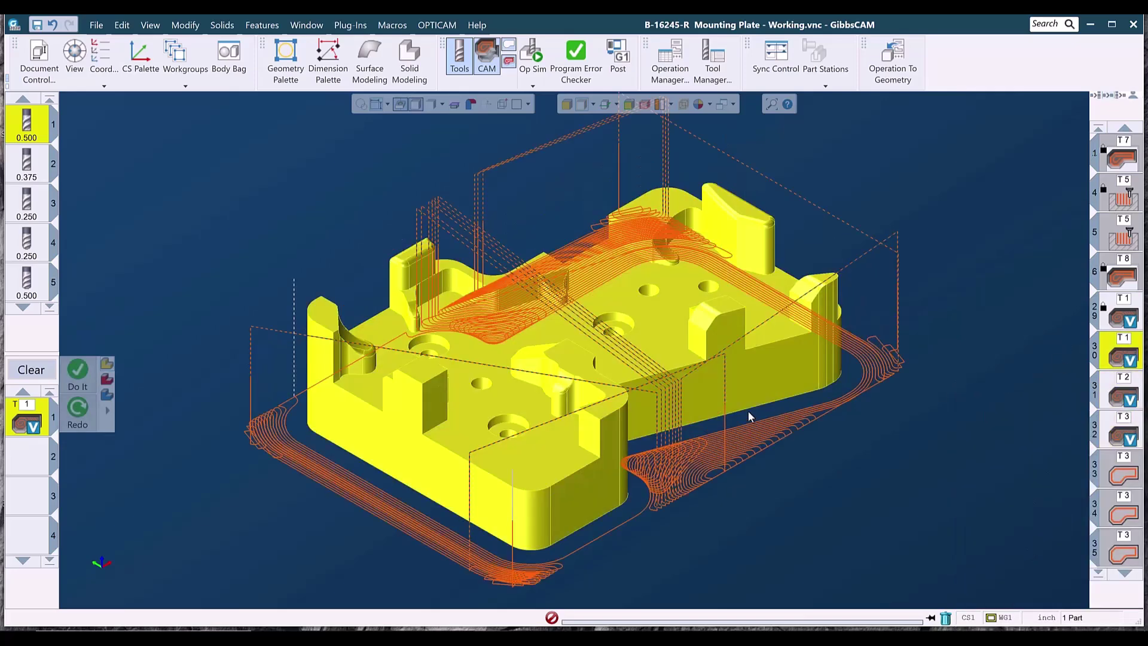
click(1123, 393)
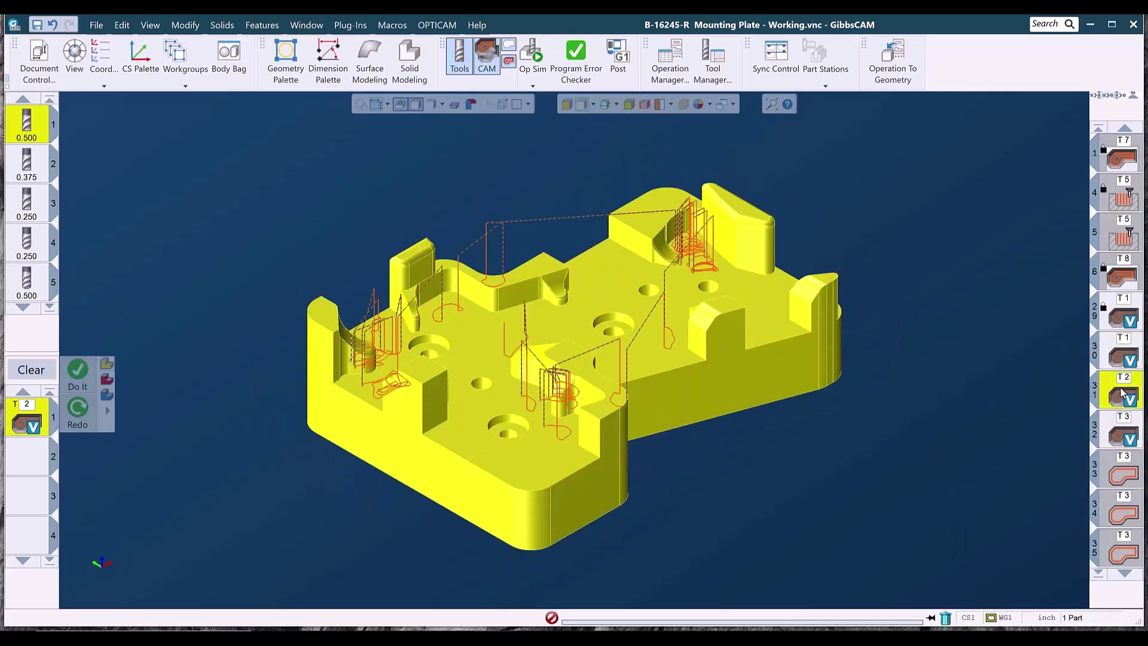
click(1112, 430)
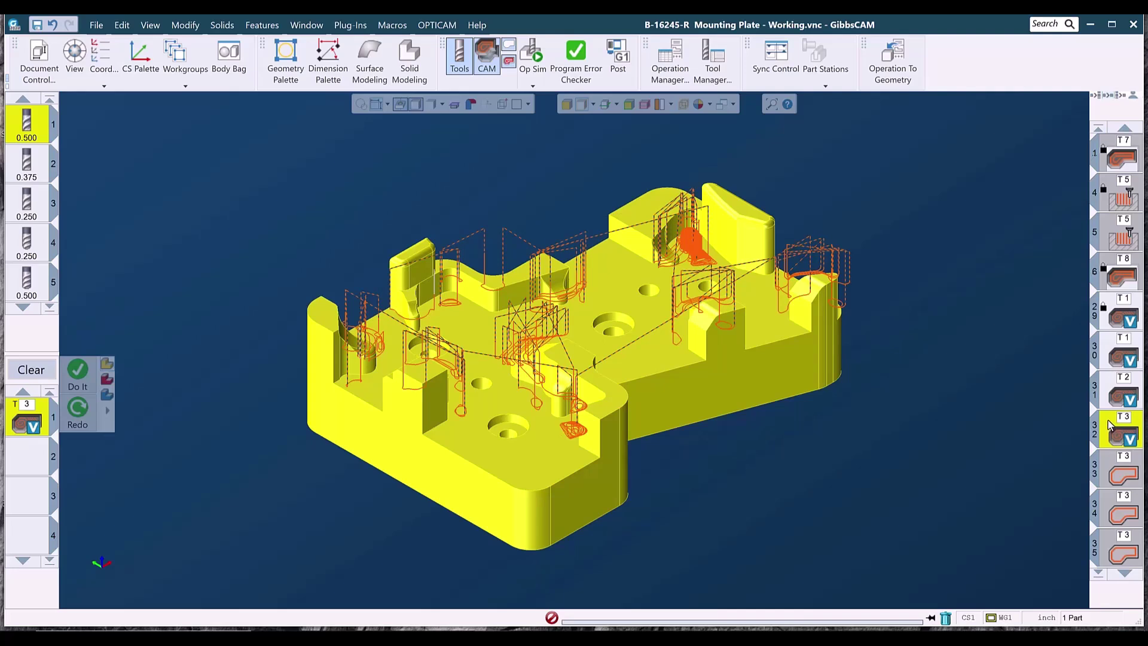
mouse_move(1122, 323)
Step: Play the Op Sim machining simulation with operations 6 and 29 through 35 activated, and increase the playback speed
click(533, 50)
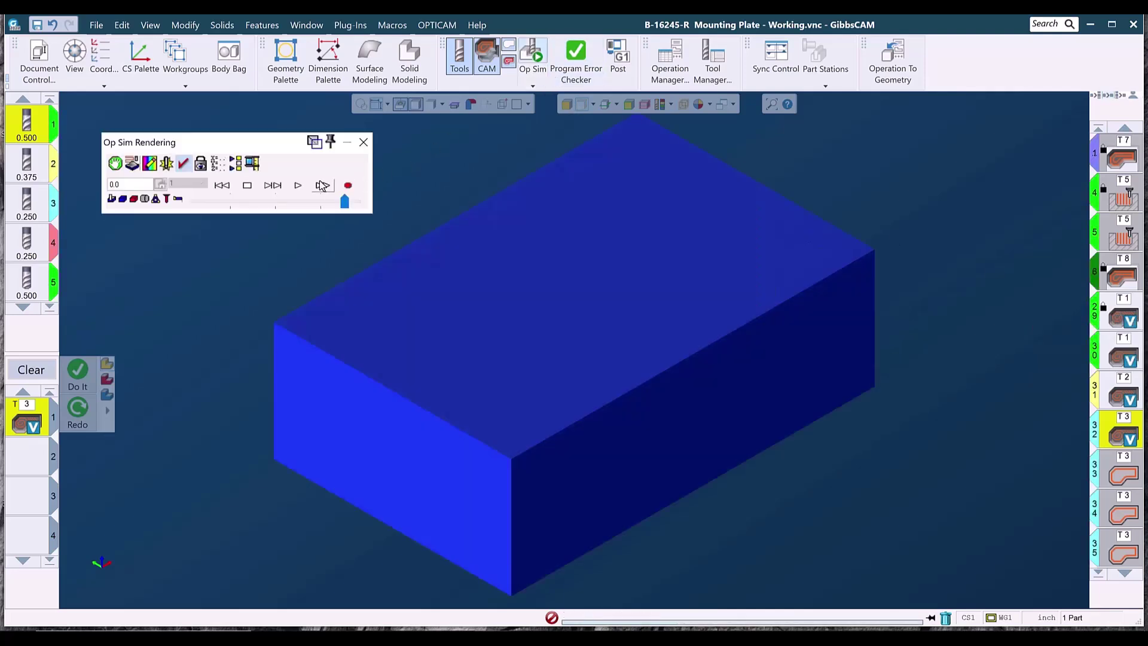
click(298, 186)
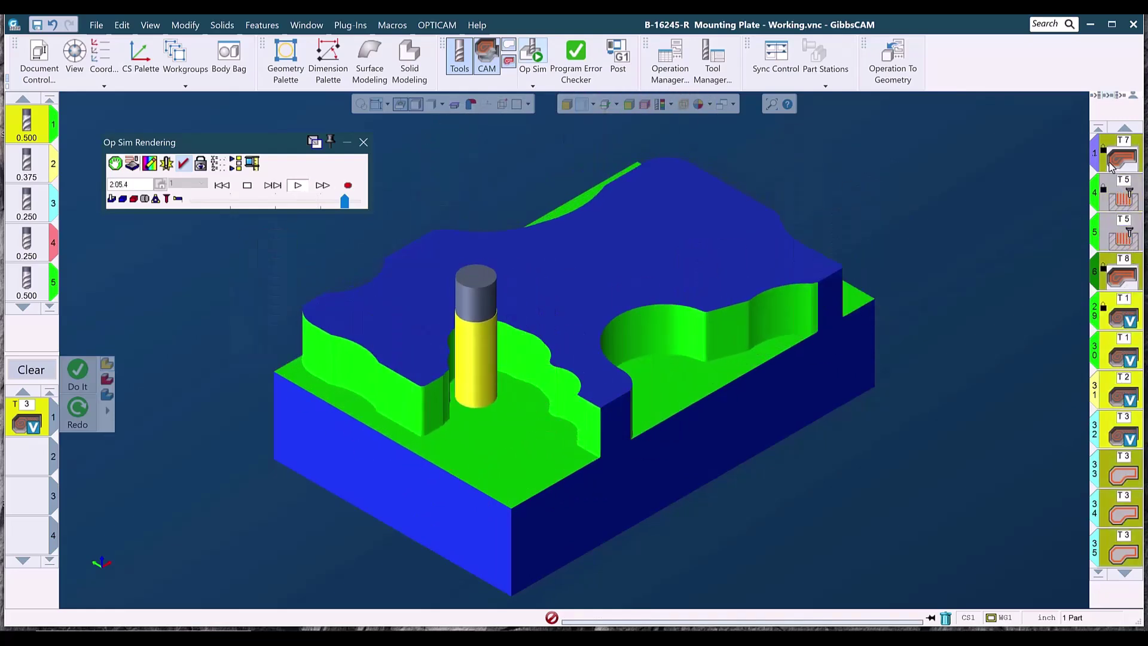
right_click(1135, 487)
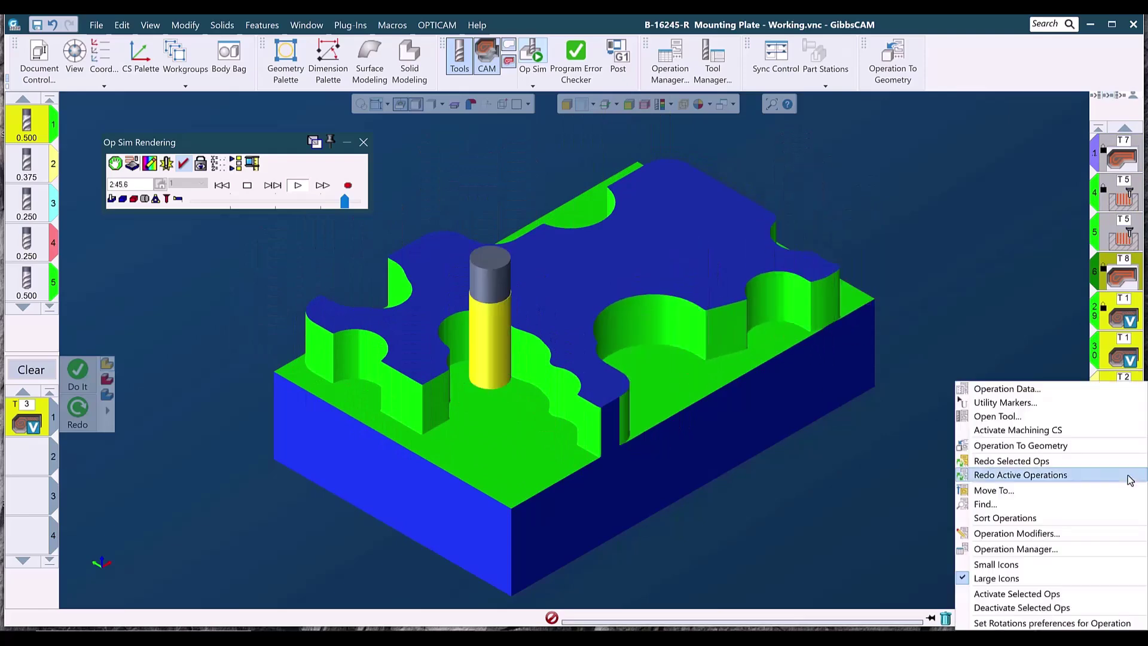
click(1024, 599)
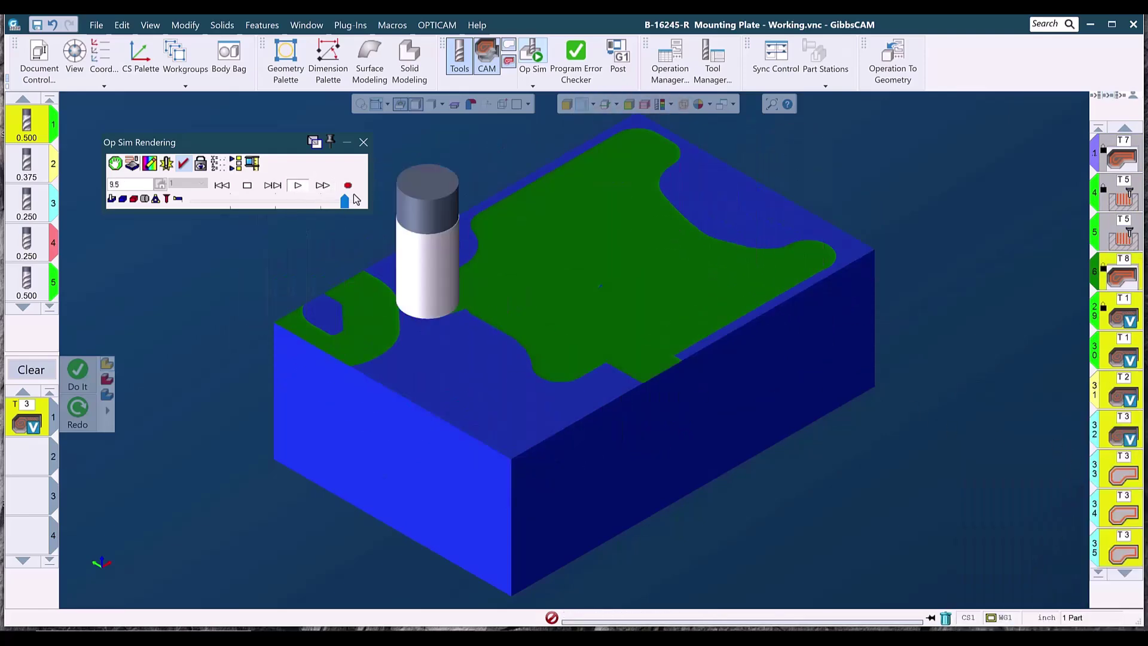
drag(343, 203, 368, 208)
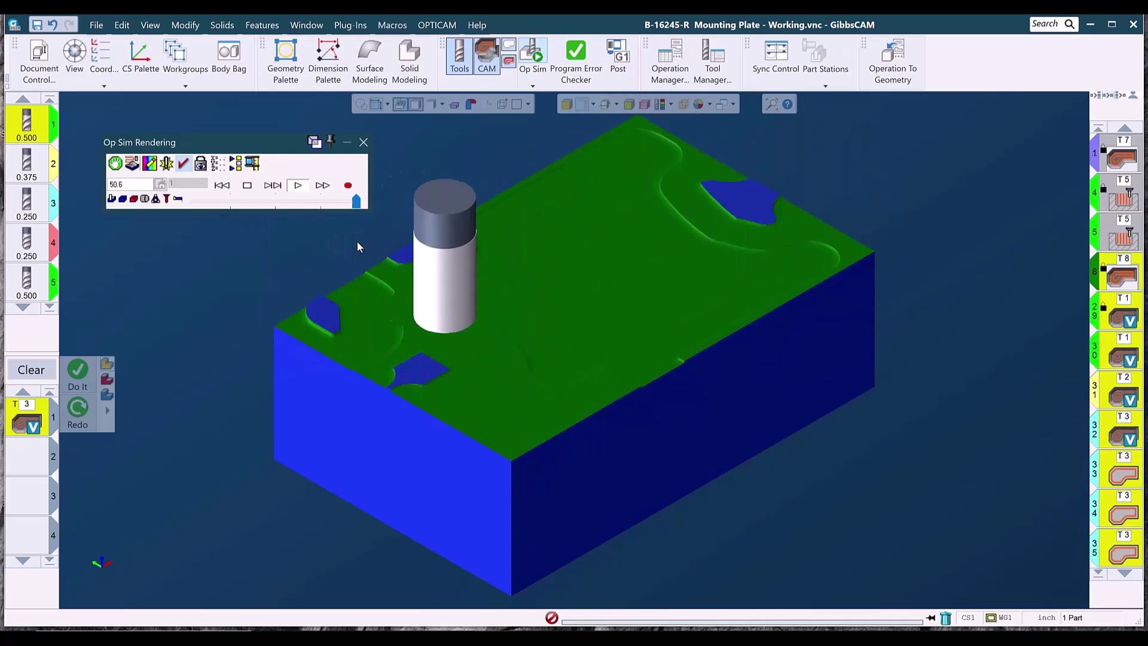
Step: Deactivate operation 6, replay the simulation of the remaining active operations, and close it
right_click(1127, 280)
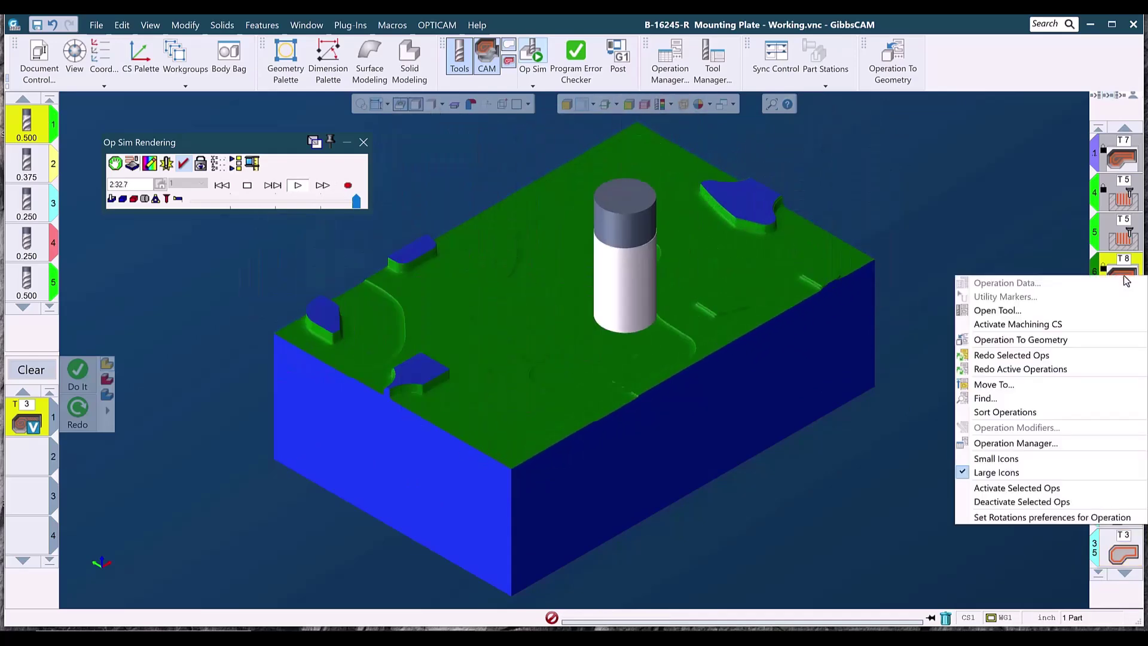
click(1023, 501)
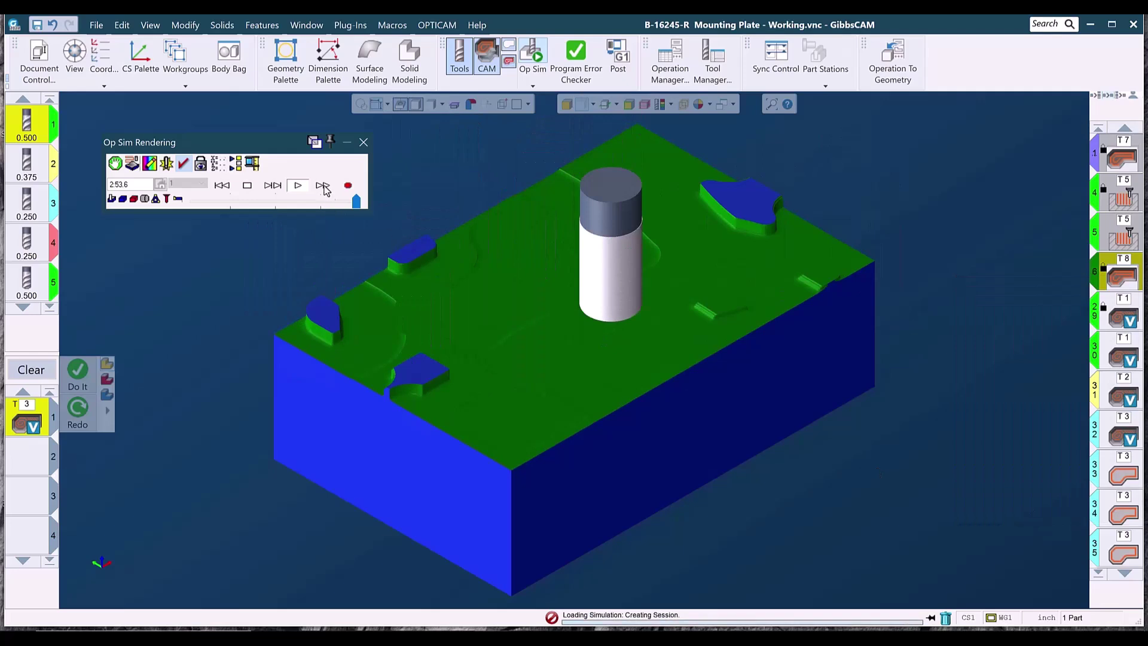
click(298, 185)
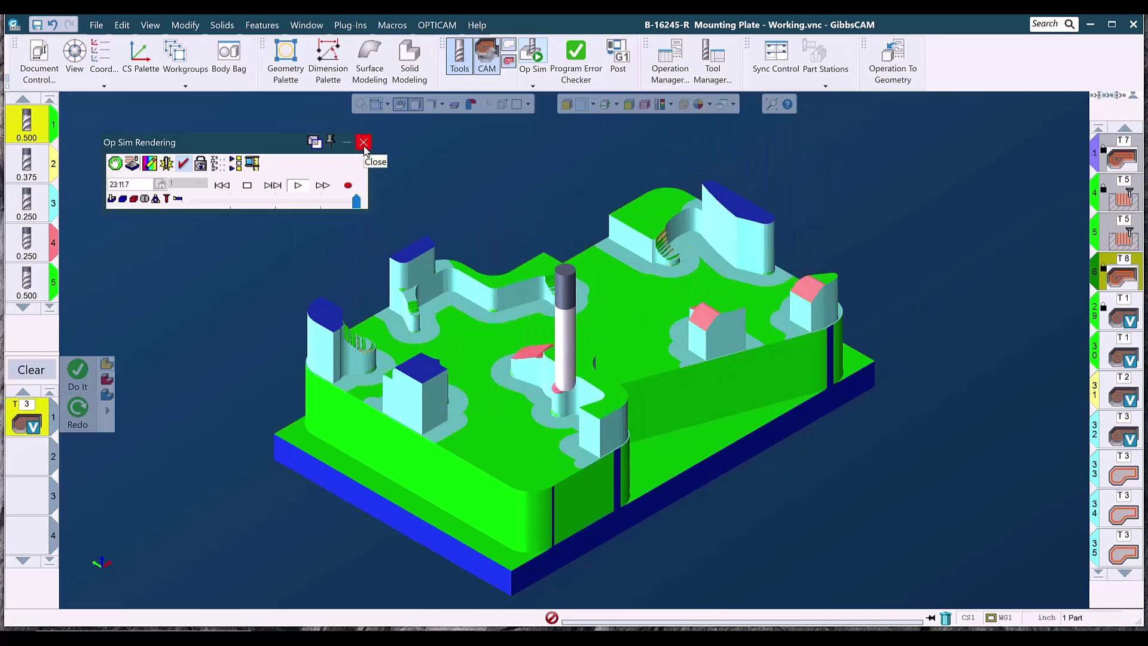
drag(356, 201, 347, 203)
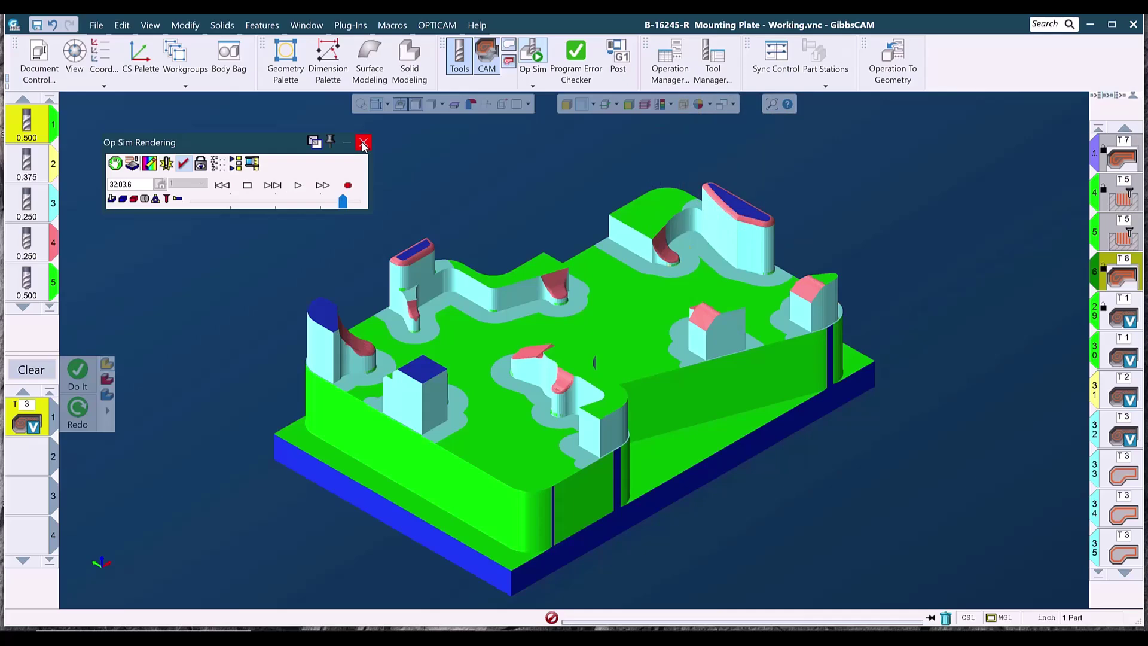
click(363, 143)
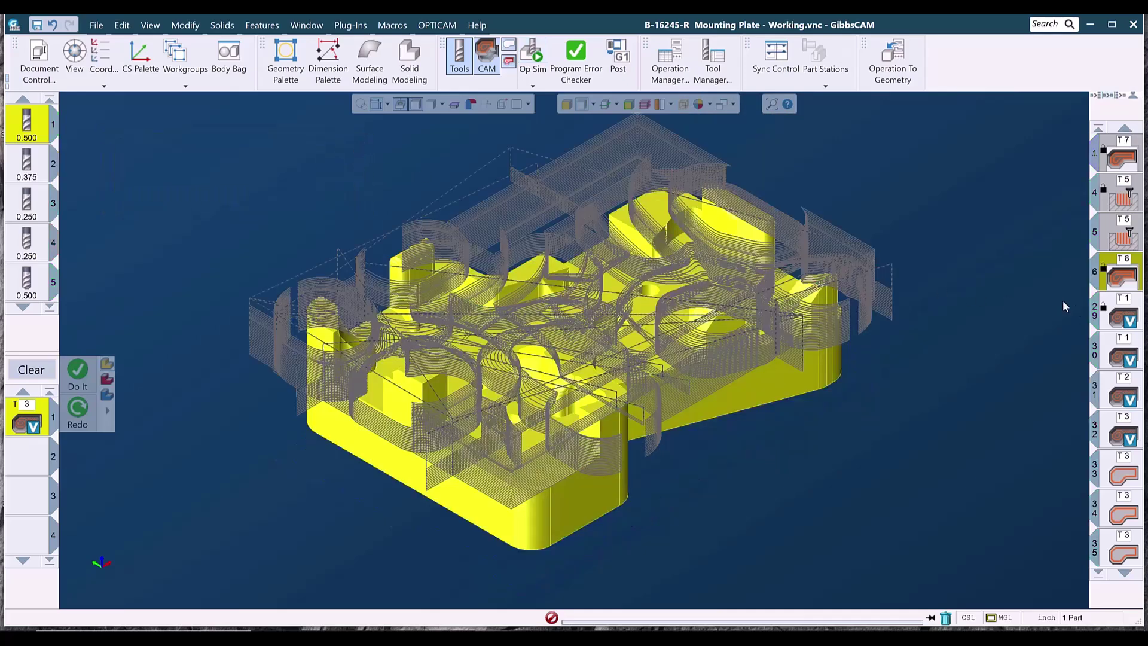
Step: Display the toolpath of operation 29, and switch to Photos to view the end mill picture and its close-up
click(1115, 321)
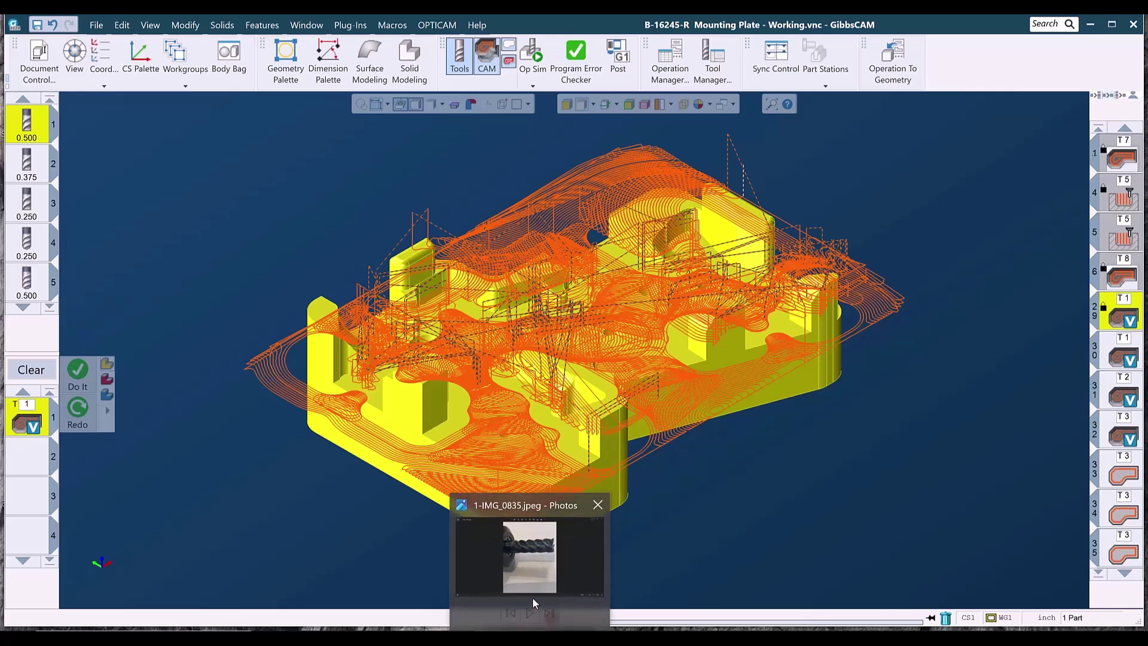
click(534, 572)
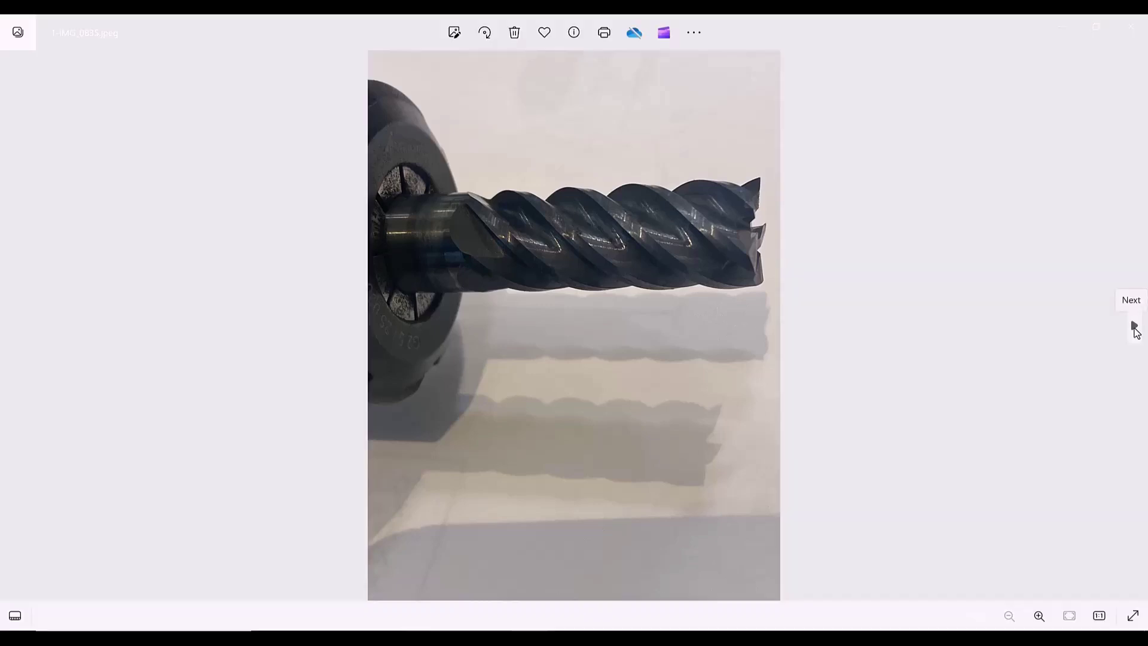
click(1135, 328)
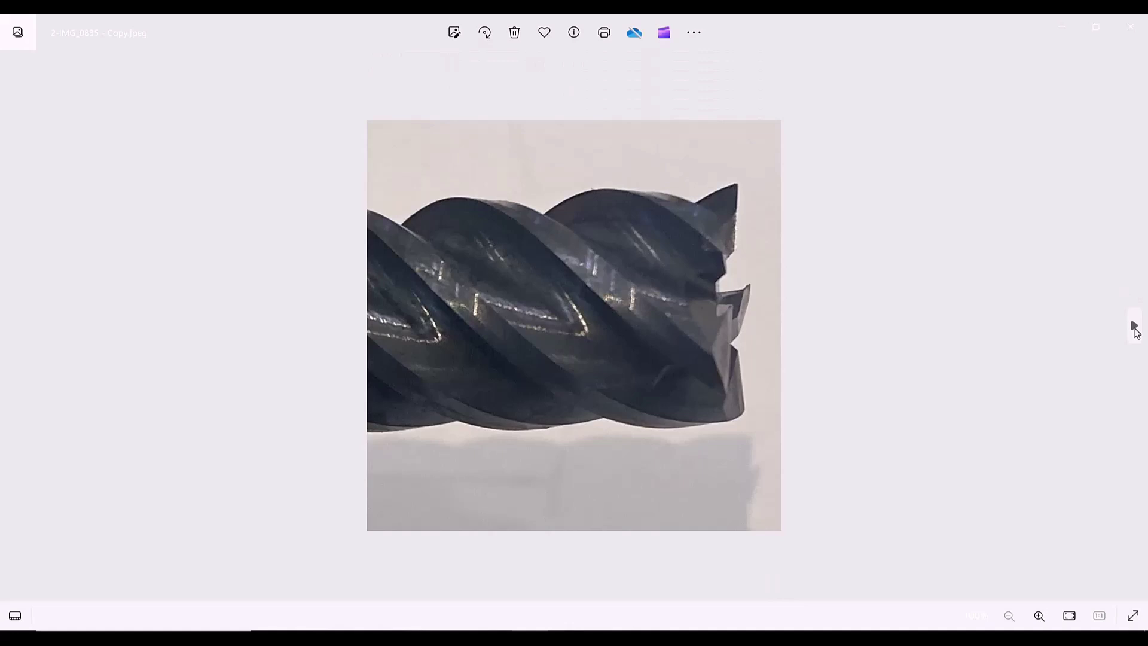
Step: Browse forward through the remaining end mill photos, and return to the close-up of the flutes
click(1135, 328)
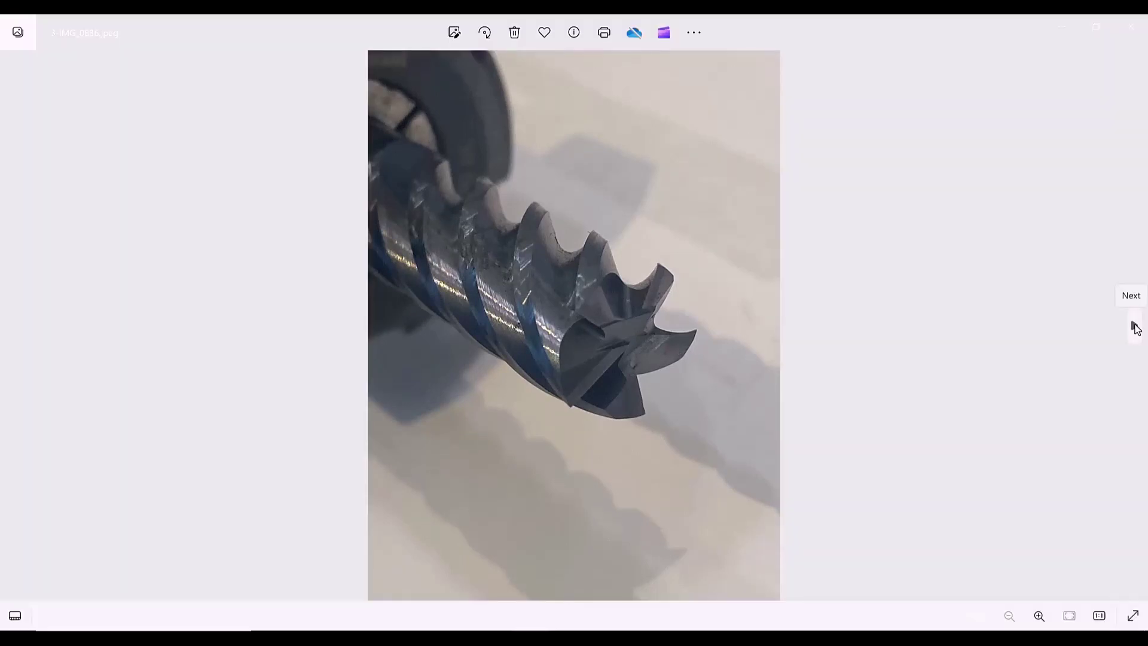
click(1135, 327)
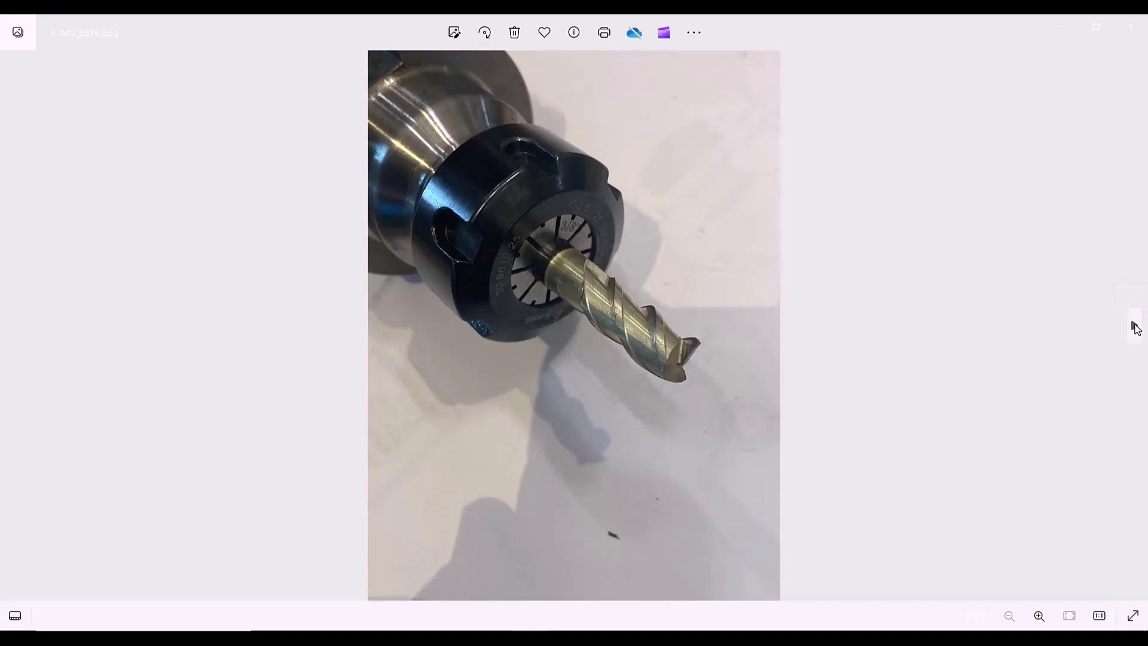
click(1135, 327)
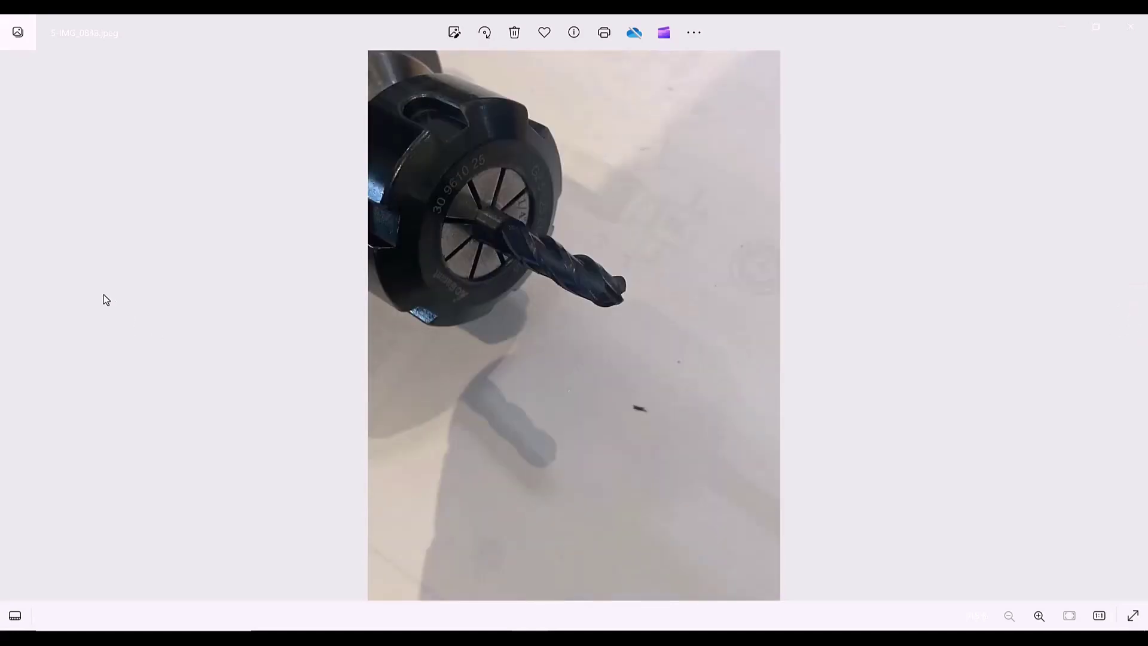
click(14, 328)
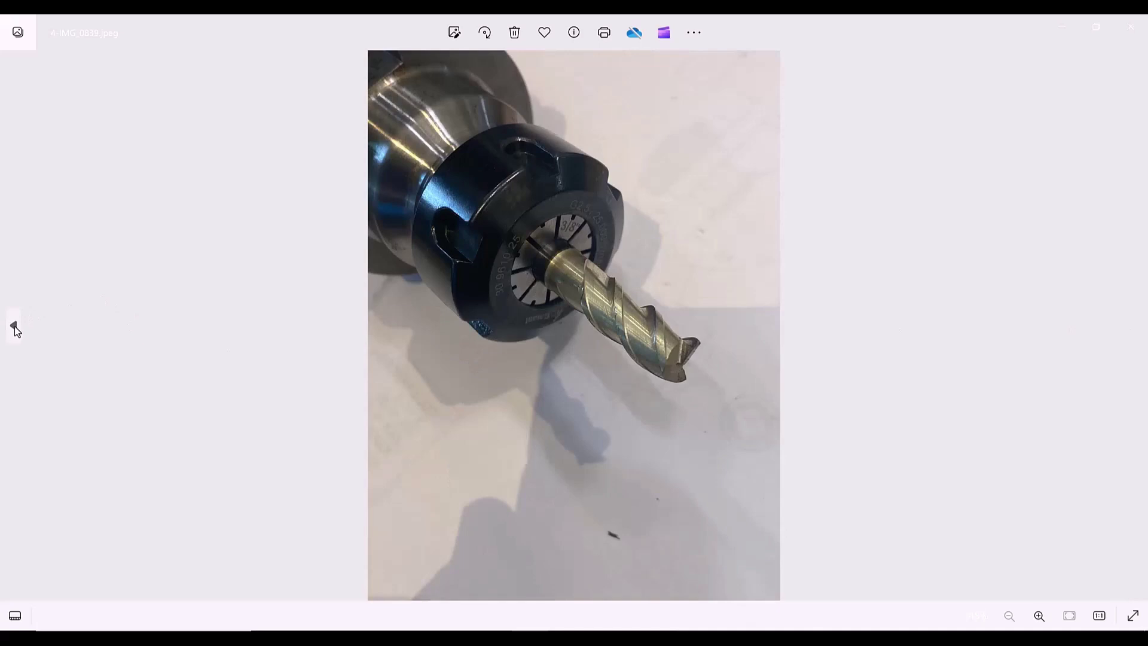
click(14, 327)
click(14, 327)
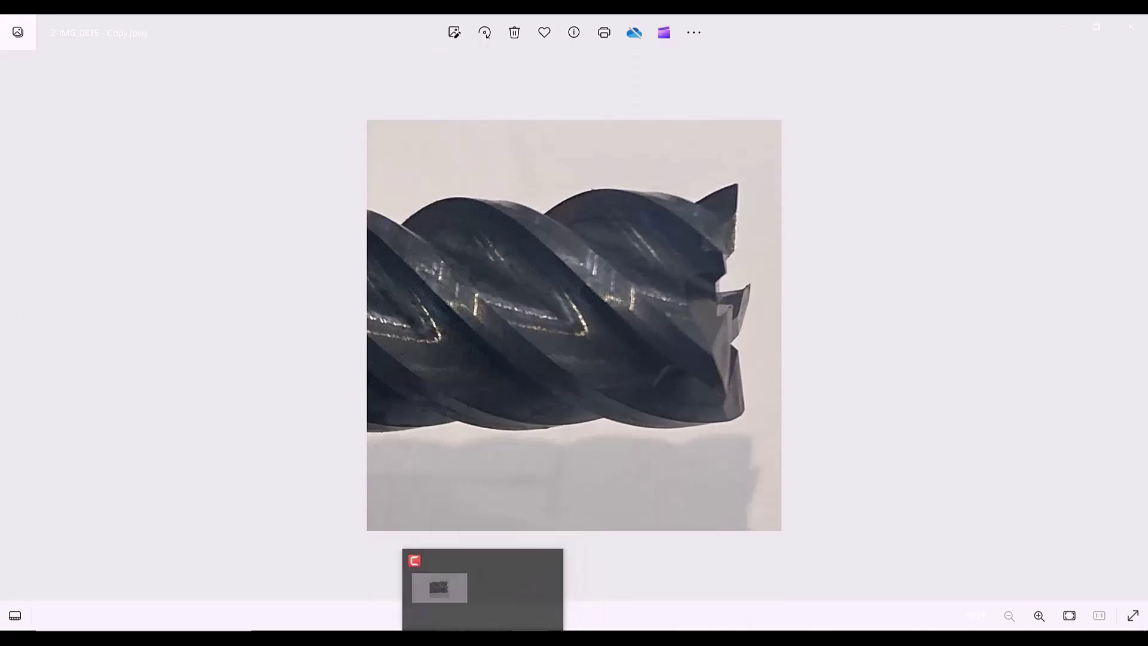
Step: Switch back to GibbsCAM, and display the toolpath of VoluMill operation 32 on the mounting plate
mouse_move(493, 638)
click(381, 610)
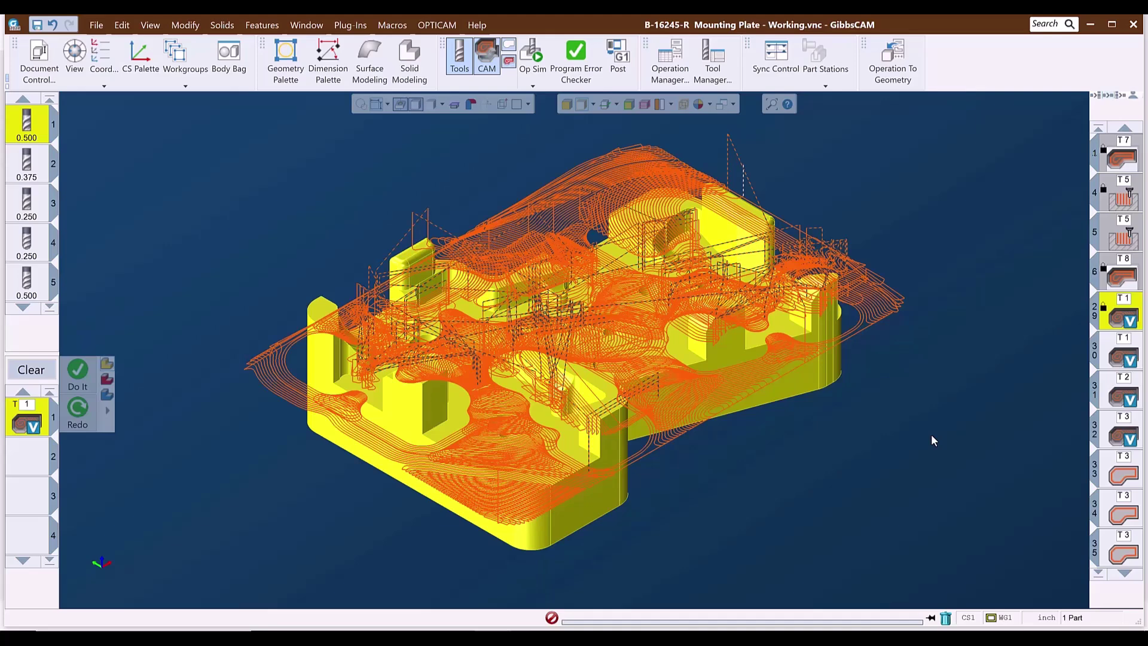
click(1115, 398)
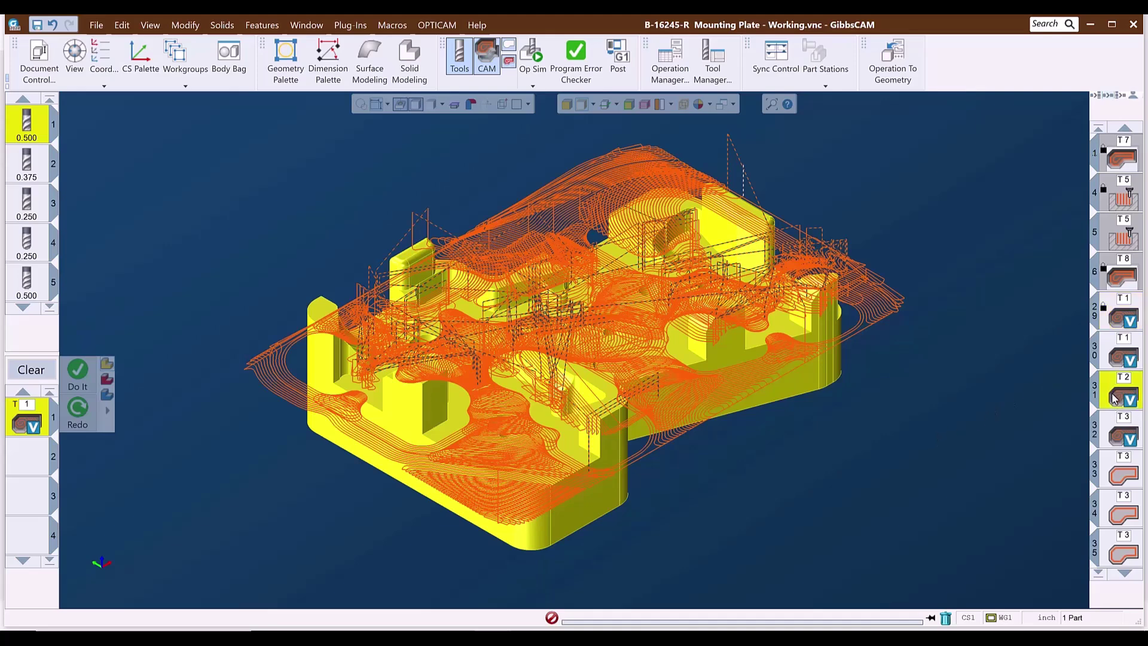
click(1119, 434)
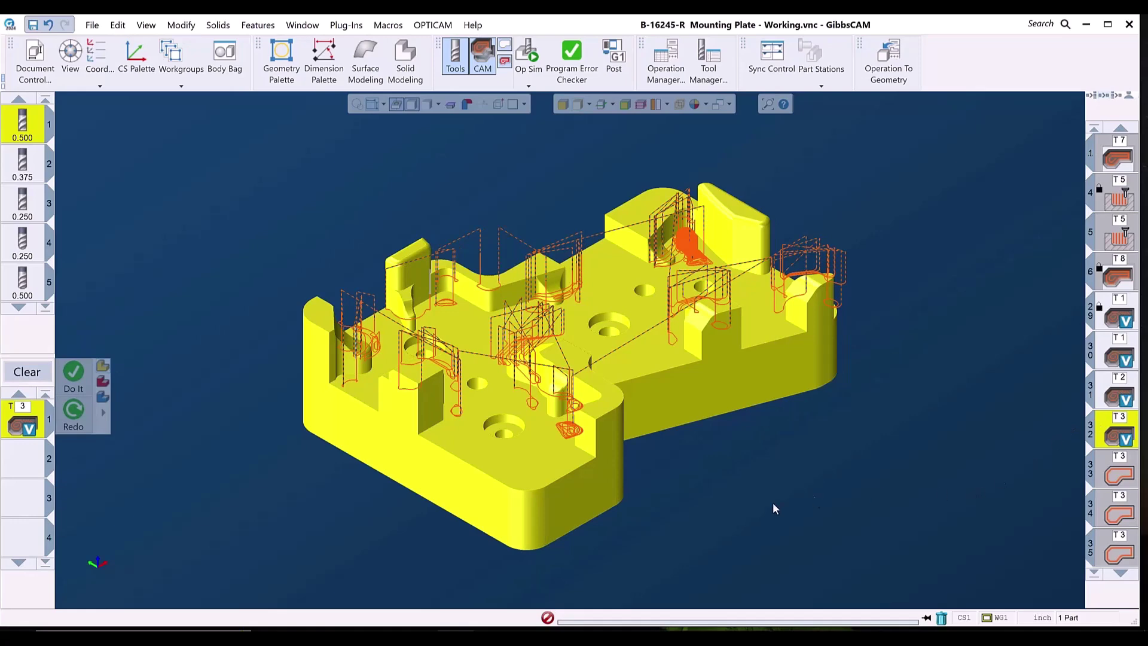
Step: Close the B-16245-R Mounting Plate - Working.vnc part without saving its changes
mouse_move(570, 620)
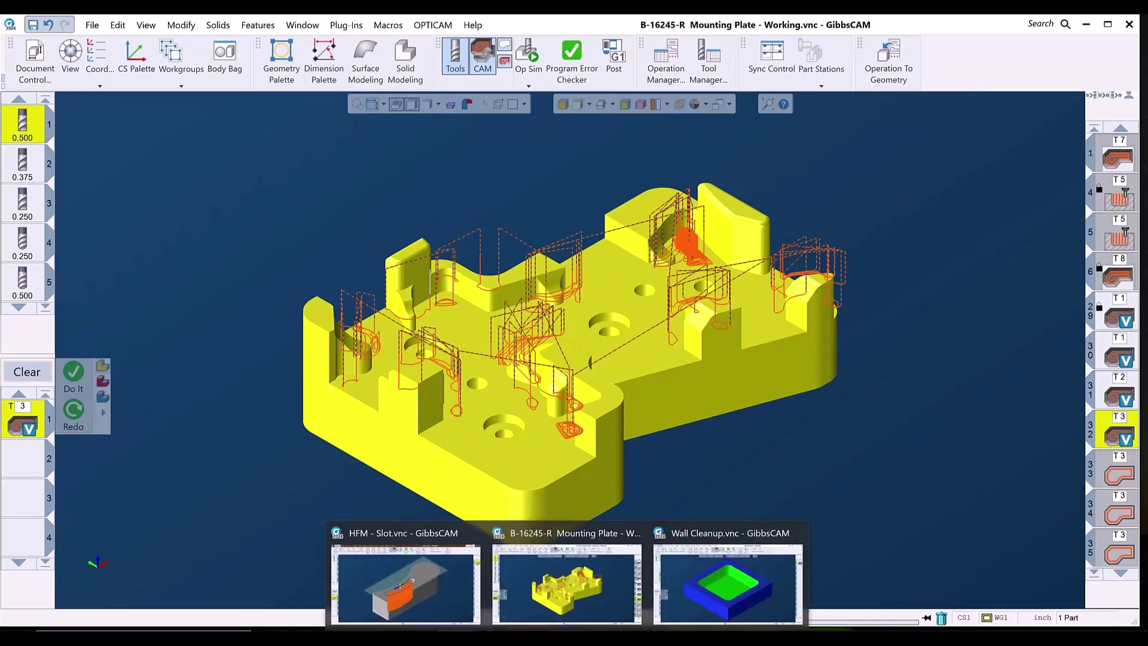
click(580, 616)
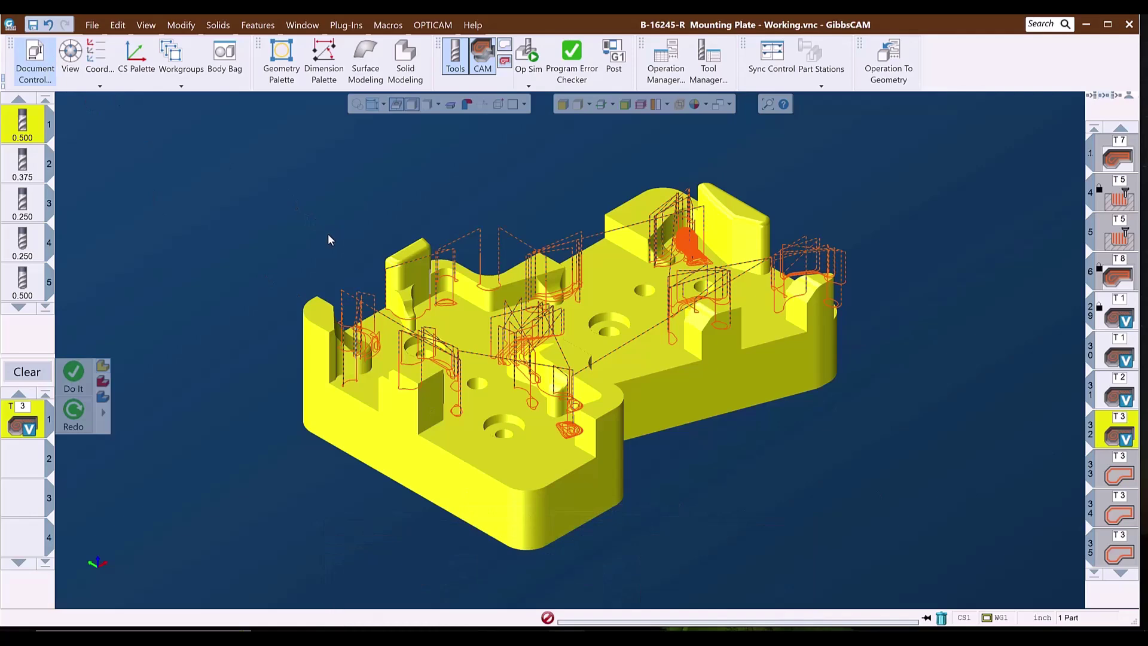
click(35, 59)
click(620, 274)
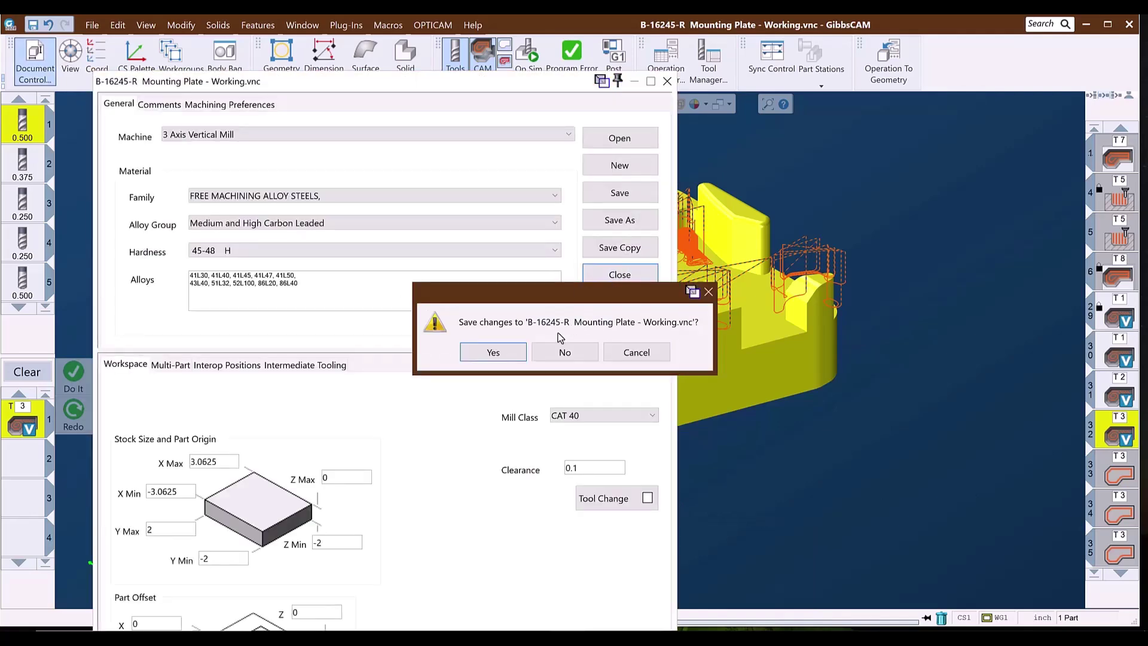
click(565, 353)
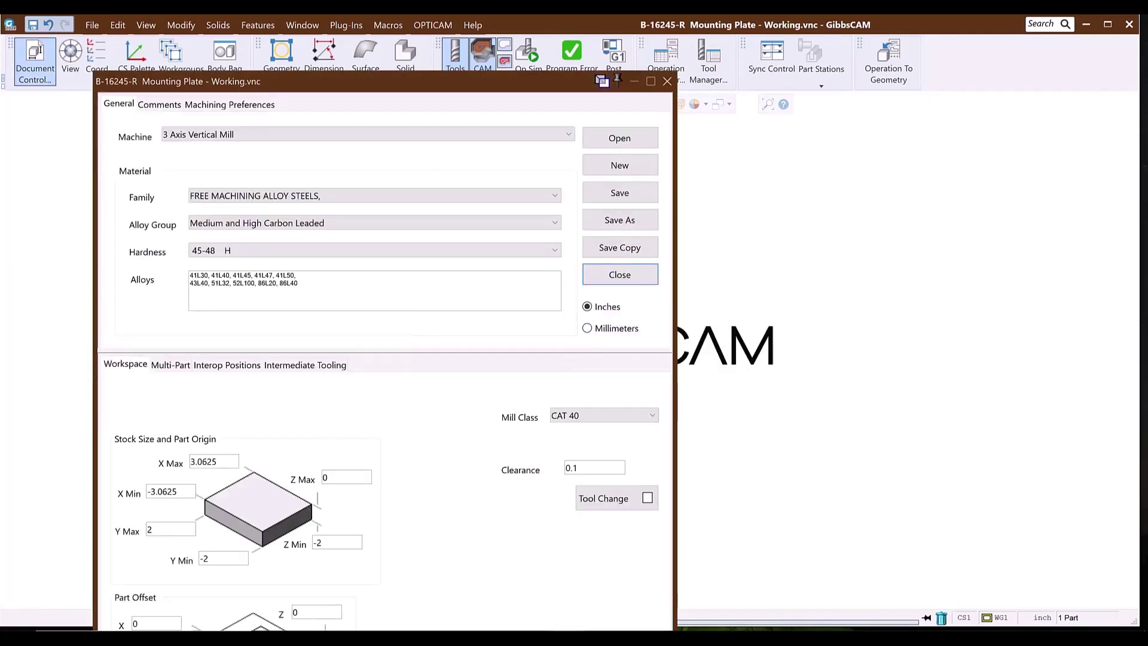
Step: Close the HFM - Slot.vnc and Wall Cleanup.vnc parts without saving their changes
click(404, 573)
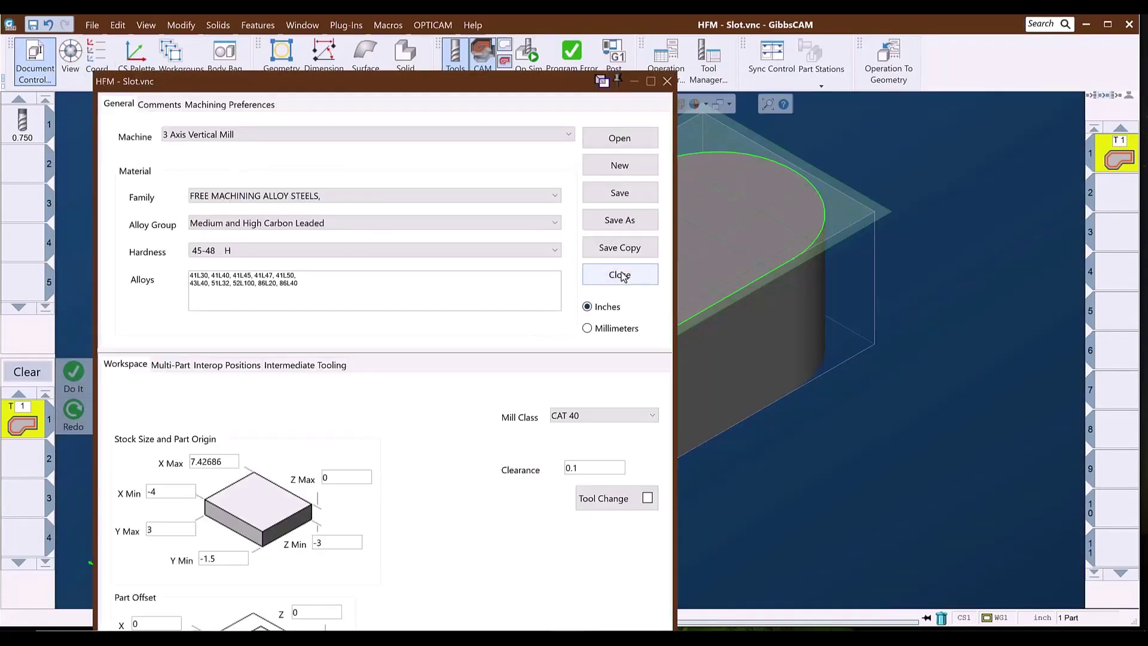
click(622, 277)
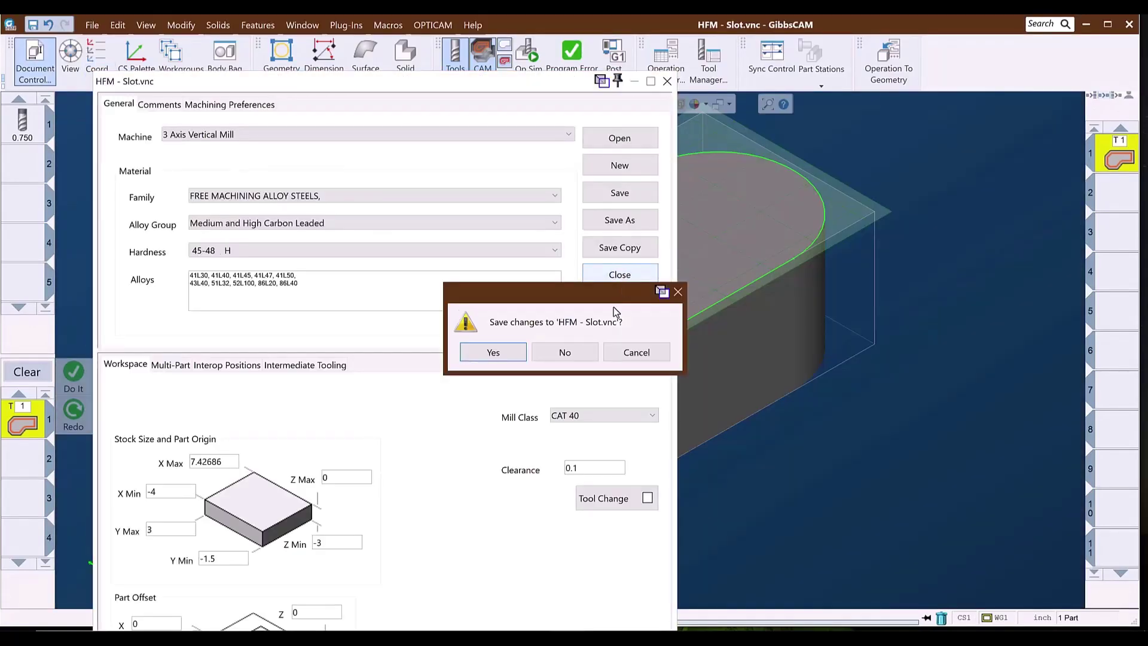
click(562, 351)
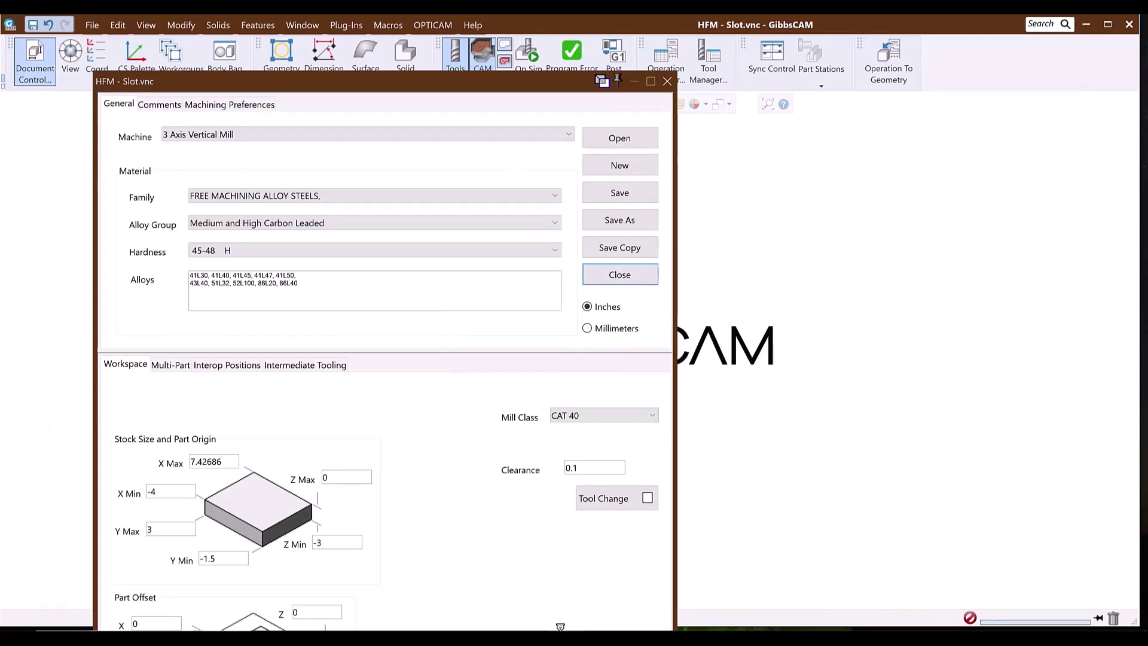
mouse_move(561, 627)
click(756, 564)
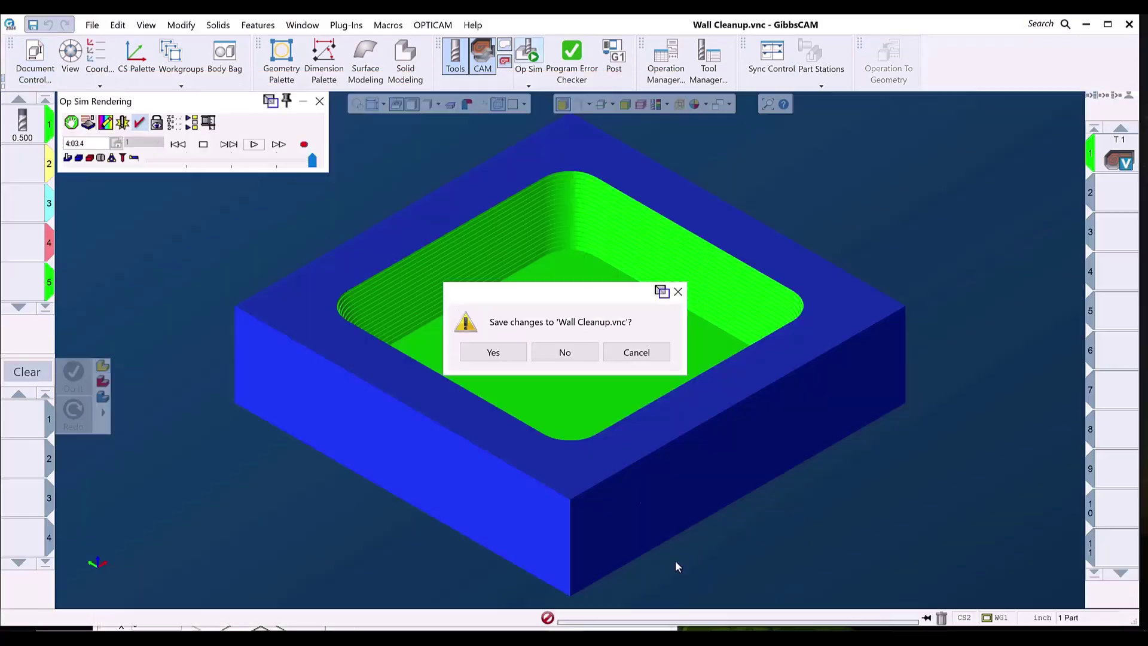
click(561, 353)
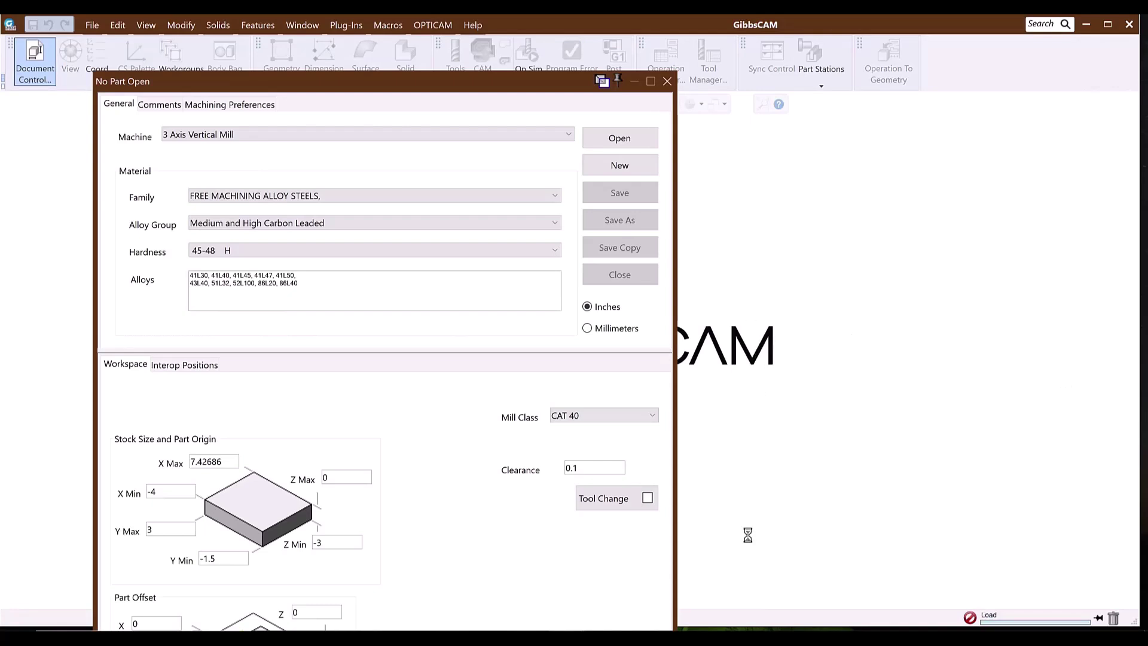
Step: Bring up Turbine Plate.vnc, play its Op Sim grooving simulation zoomed in on the face grooves, and increase the playback speed
click(565, 627)
click(606, 622)
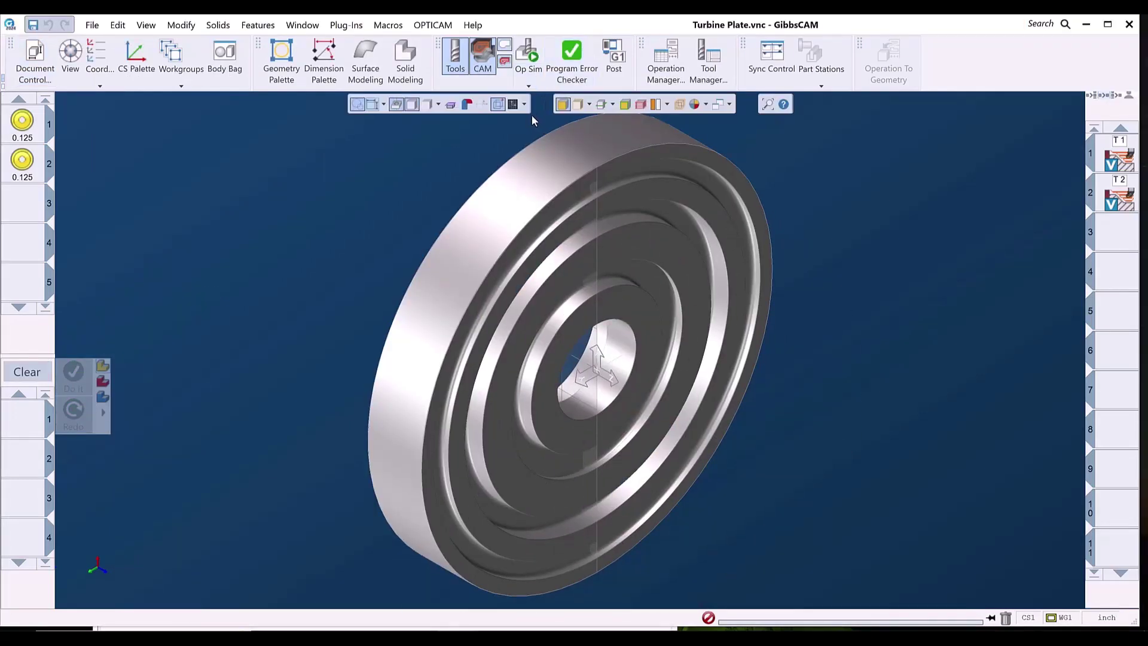
click(529, 55)
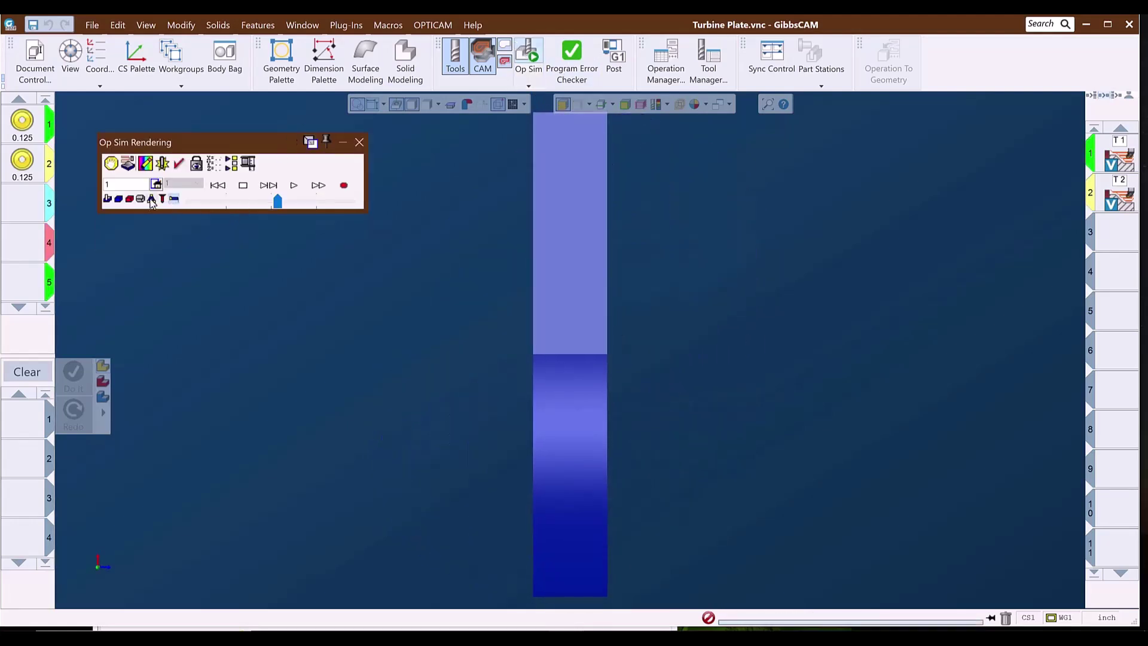
click(294, 185)
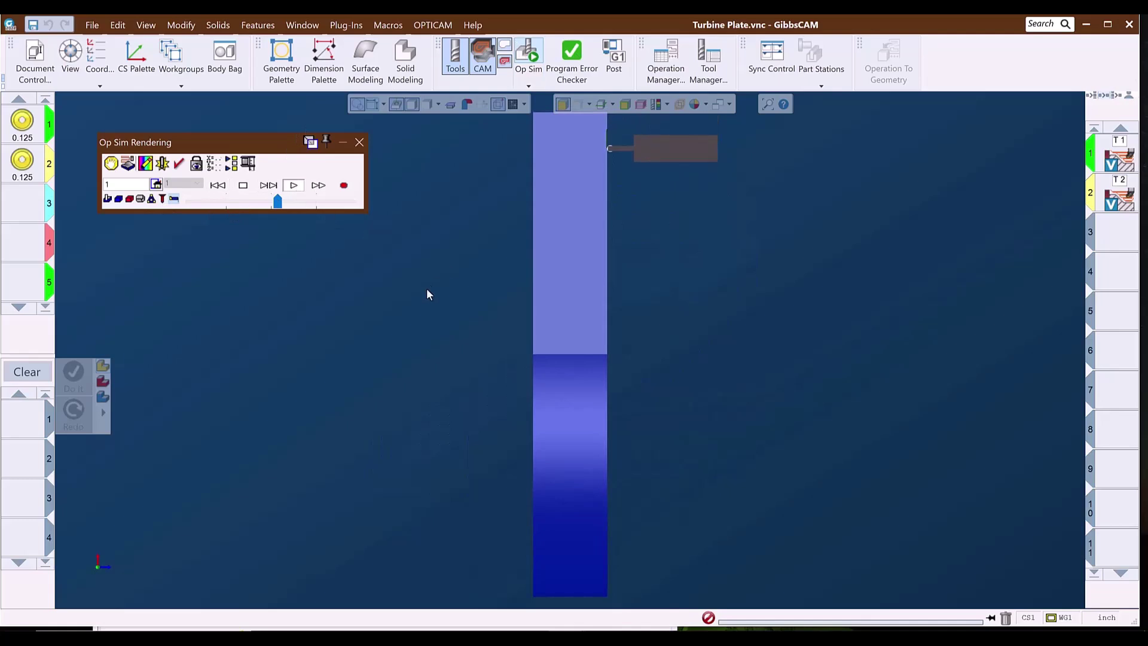
drag(482, 320, 764, 103)
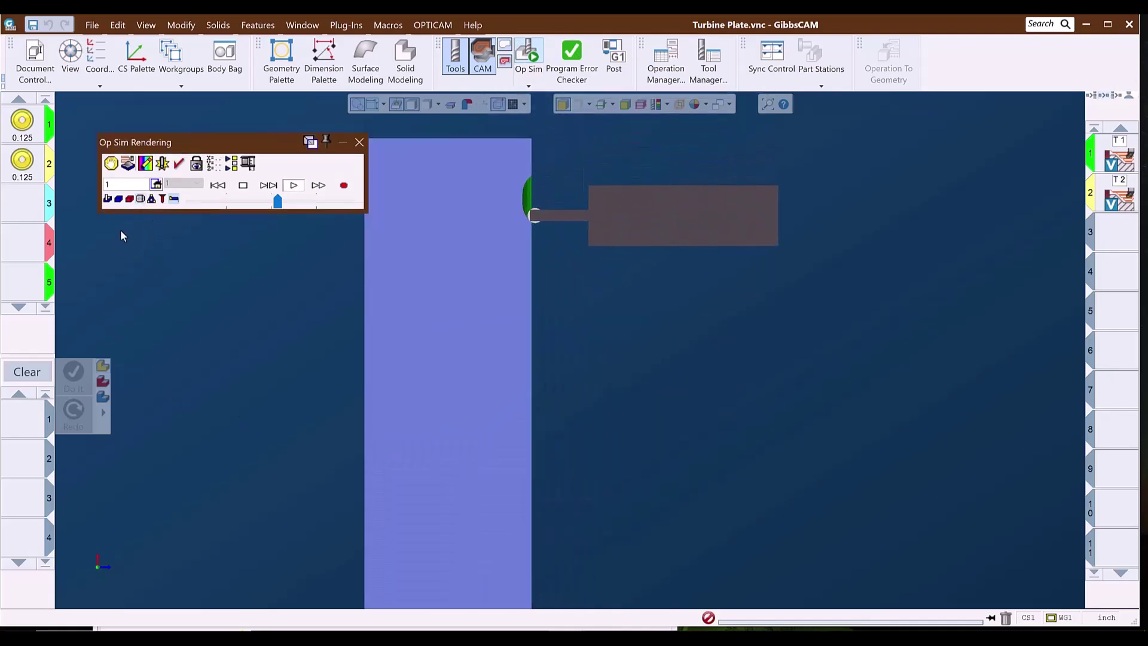
drag(277, 202, 320, 204)
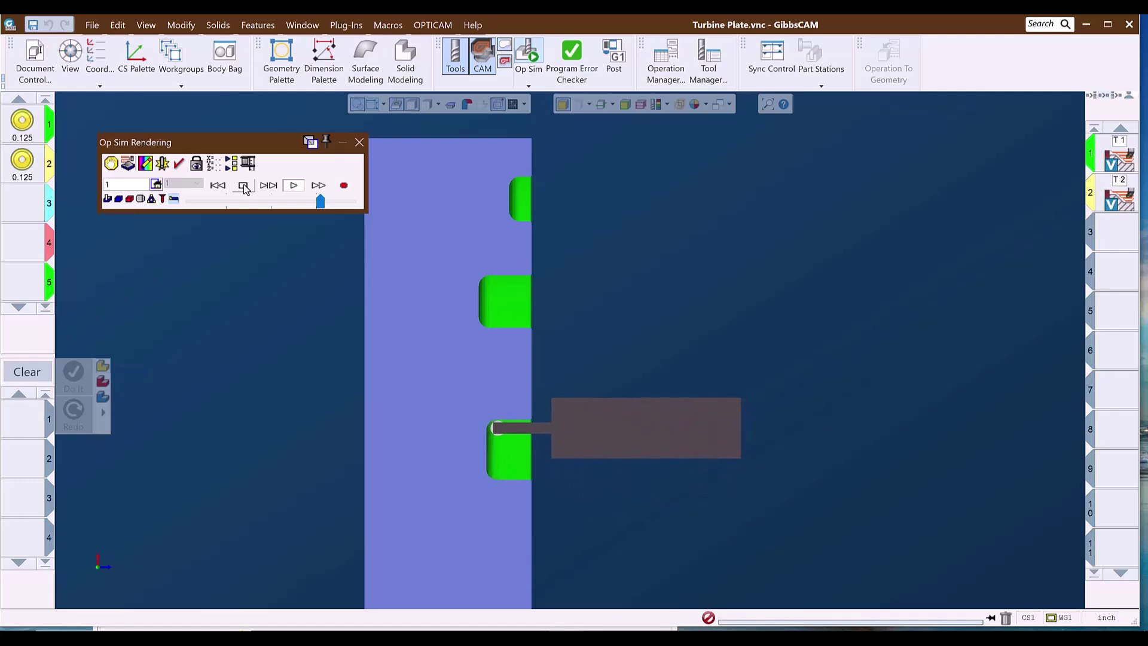
Step: Skip the simulation to operation 2, watch the undercut of the inner groove at a reduced speed, and close the simulation
click(244, 186)
click(269, 186)
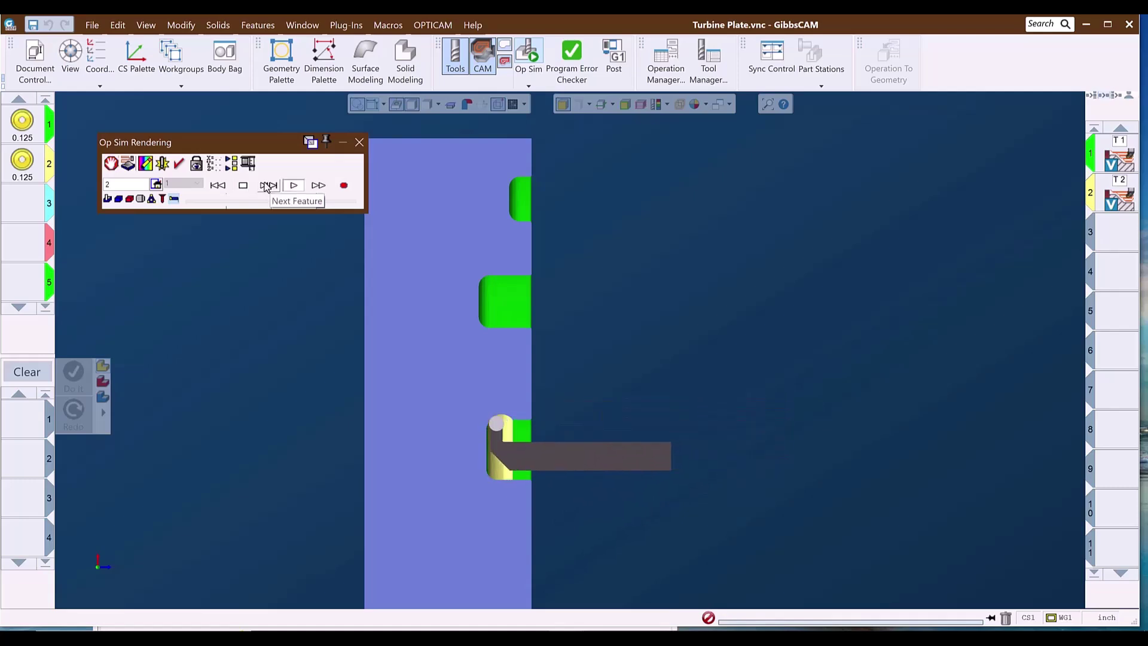
drag(426, 336, 618, 505)
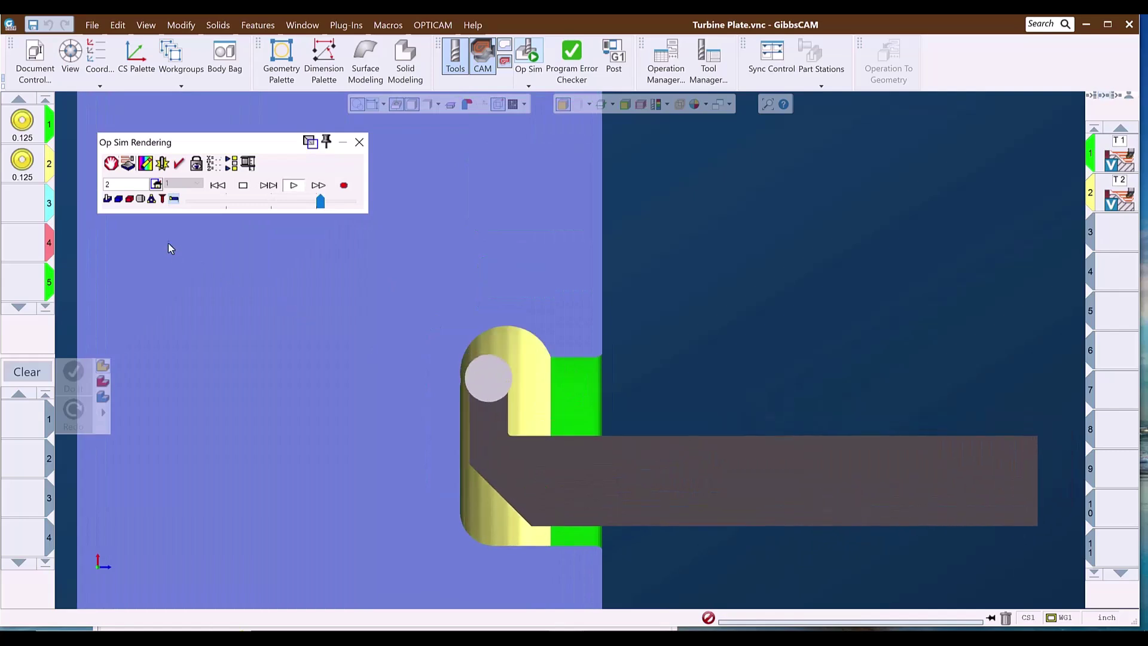
click(294, 202)
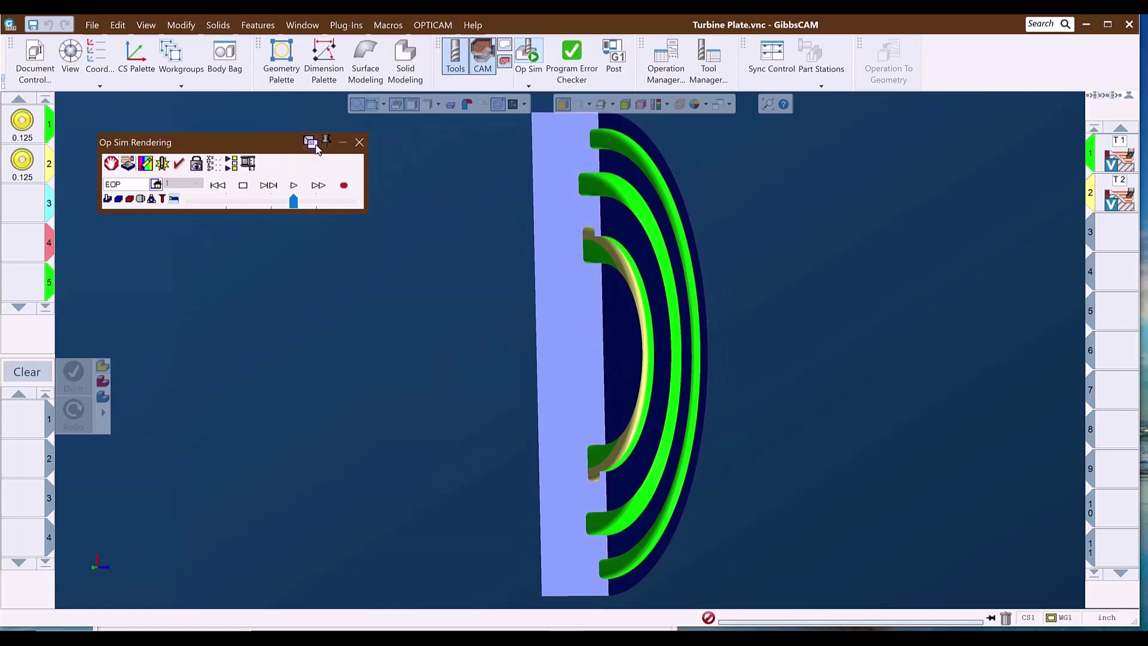
click(359, 143)
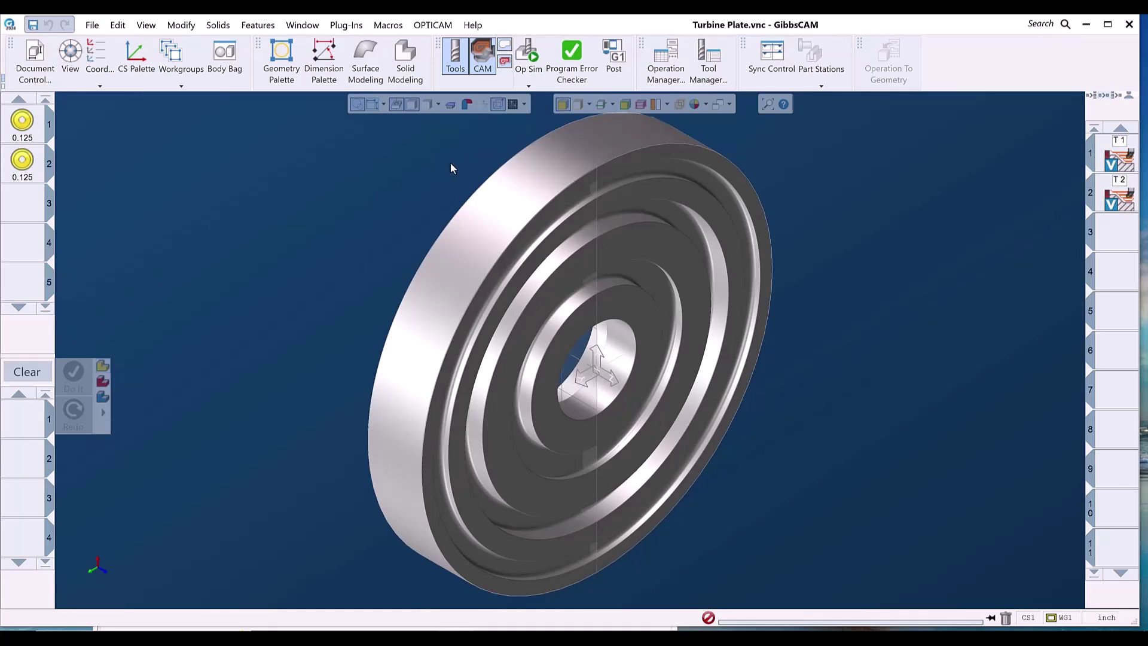
Step: Show the turbine plate's profile outline in the XZ view, examine the groove shapes, and turn the outline off
key(ctrl+2)
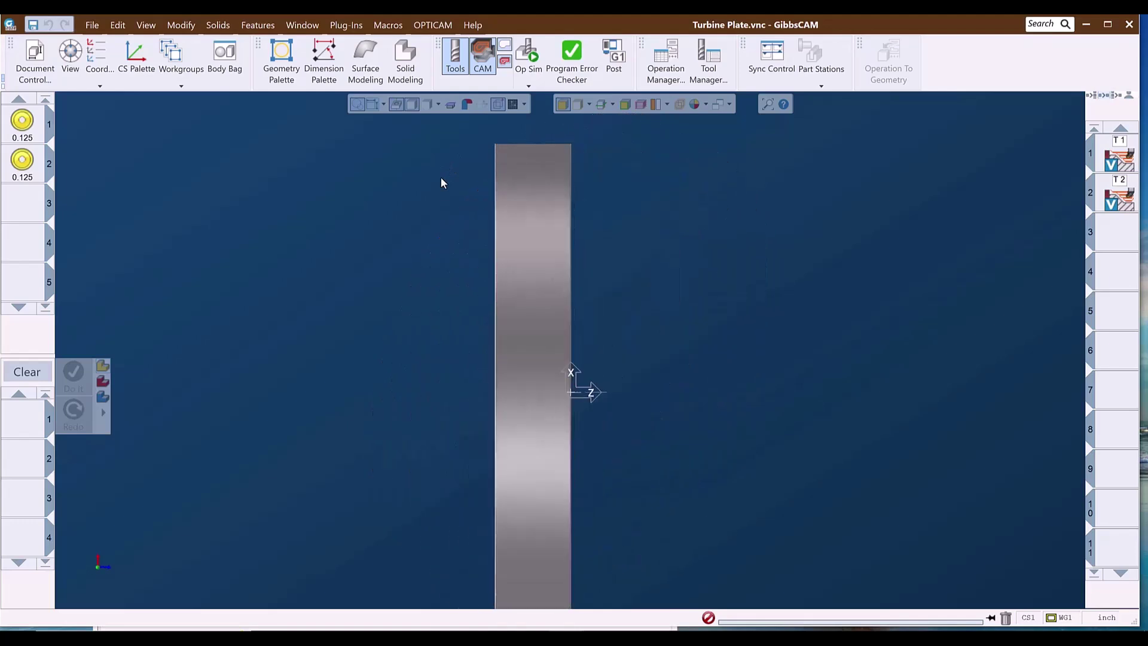
click(601, 105)
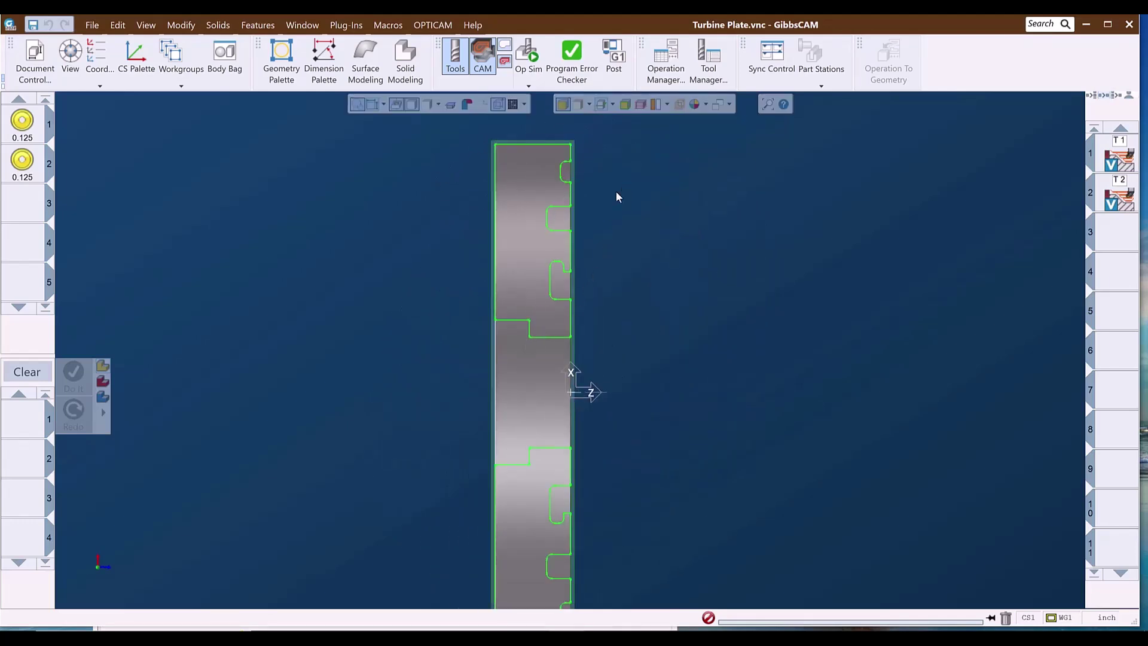
drag(538, 239, 457, 382)
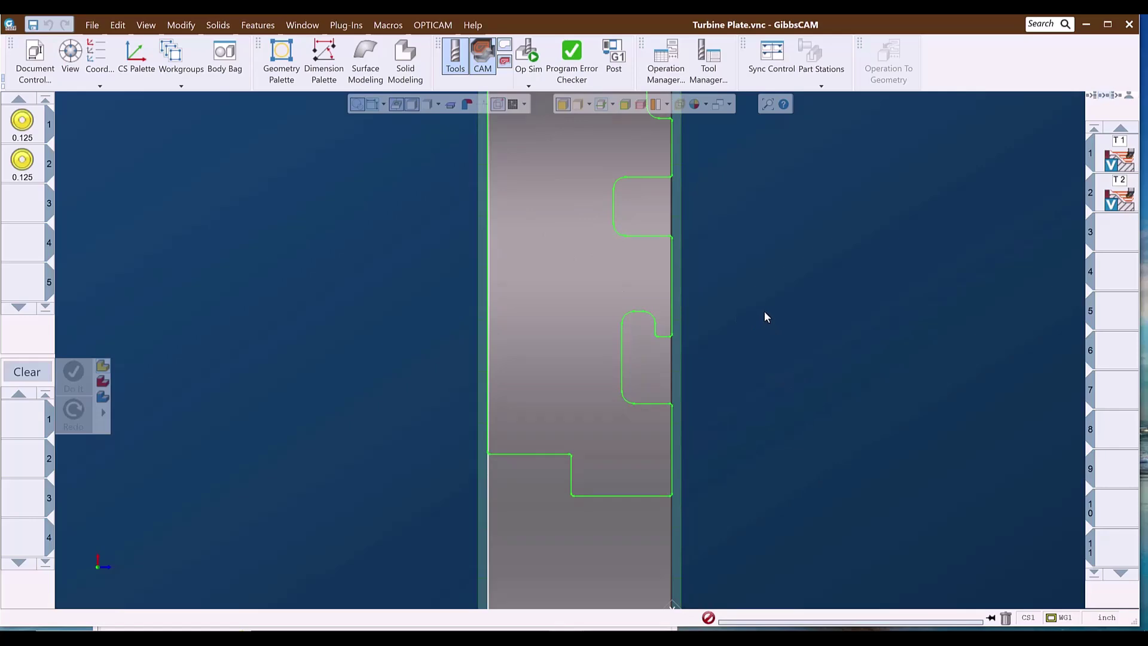
key(ctrl+f)
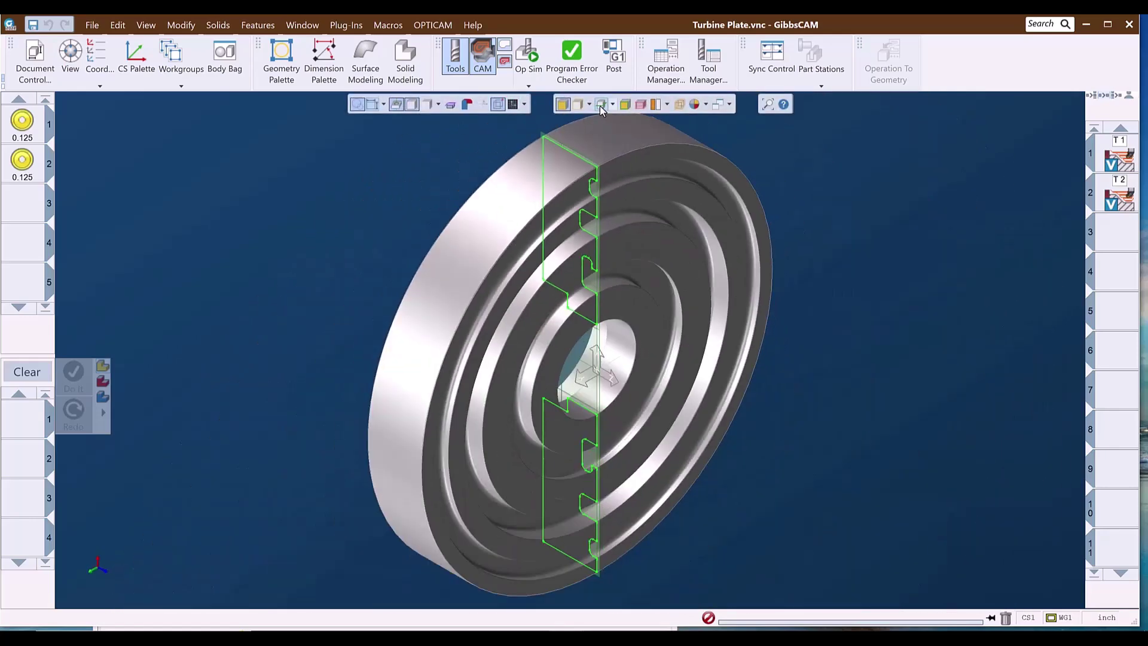
click(582, 107)
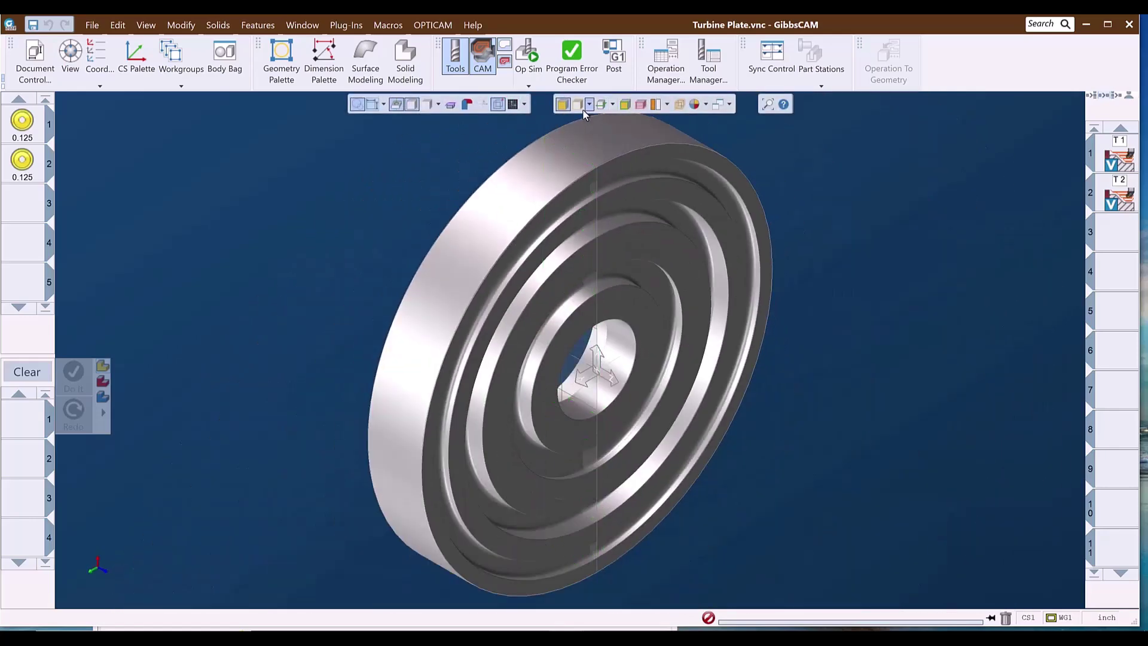
Step: Slice the turbine plate through its center plane, and inspect the inner undercut groove up close
click(454, 105)
middle_drag(464, 307, 559, 249)
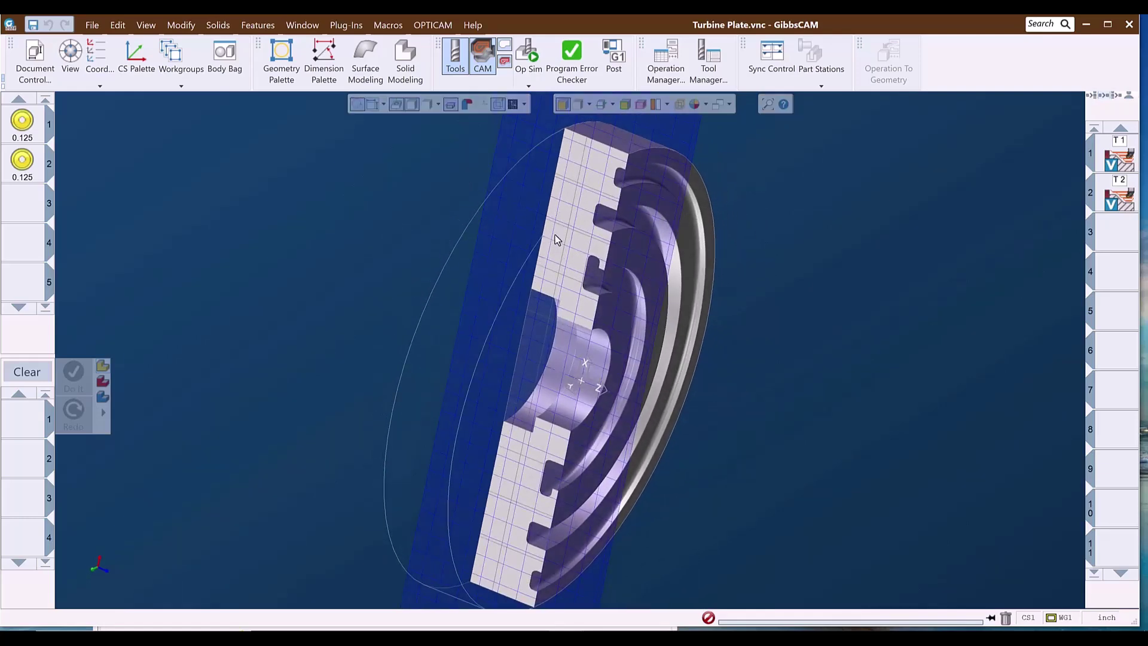
scroll(637, 329, up, 5)
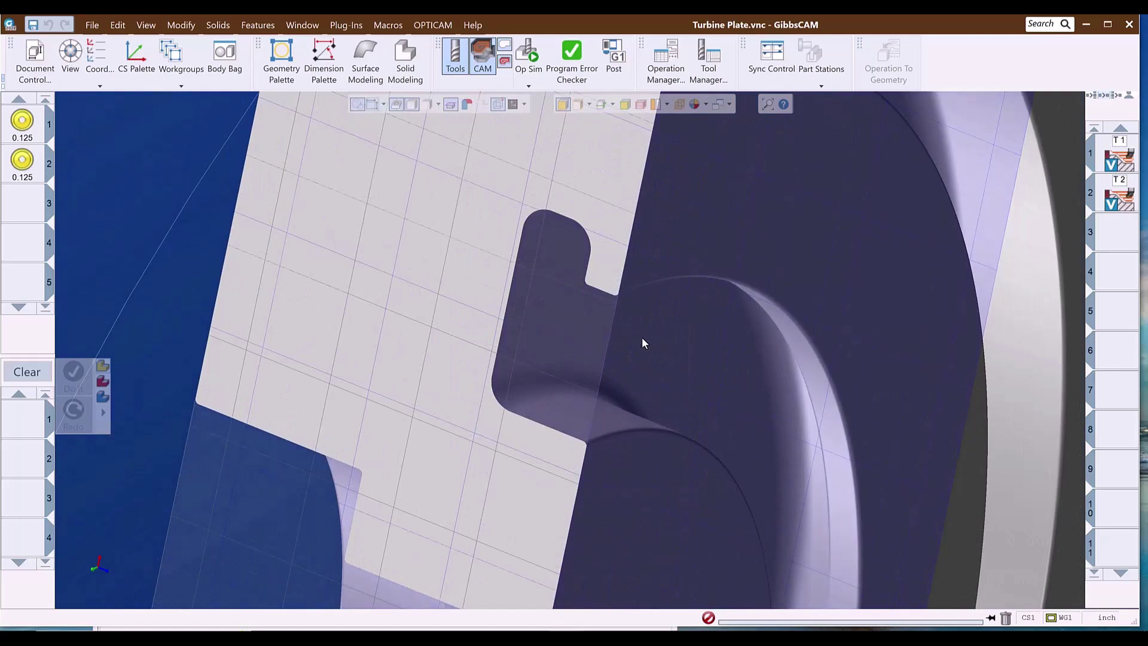
middle_drag(642, 336, 904, 328)
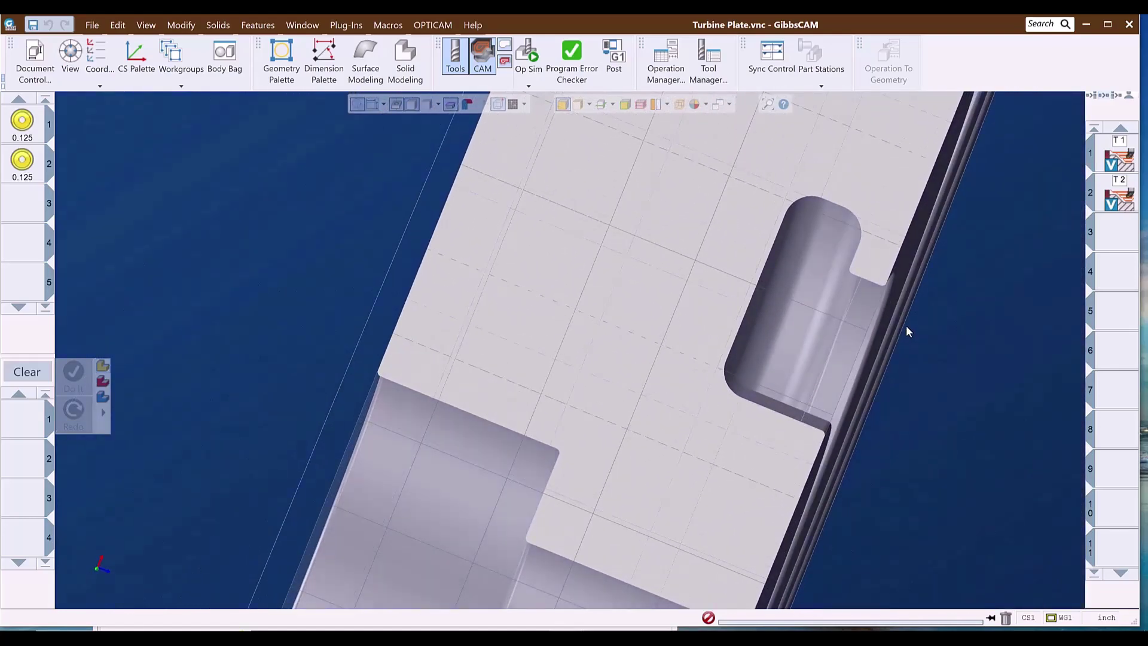
key(Home)
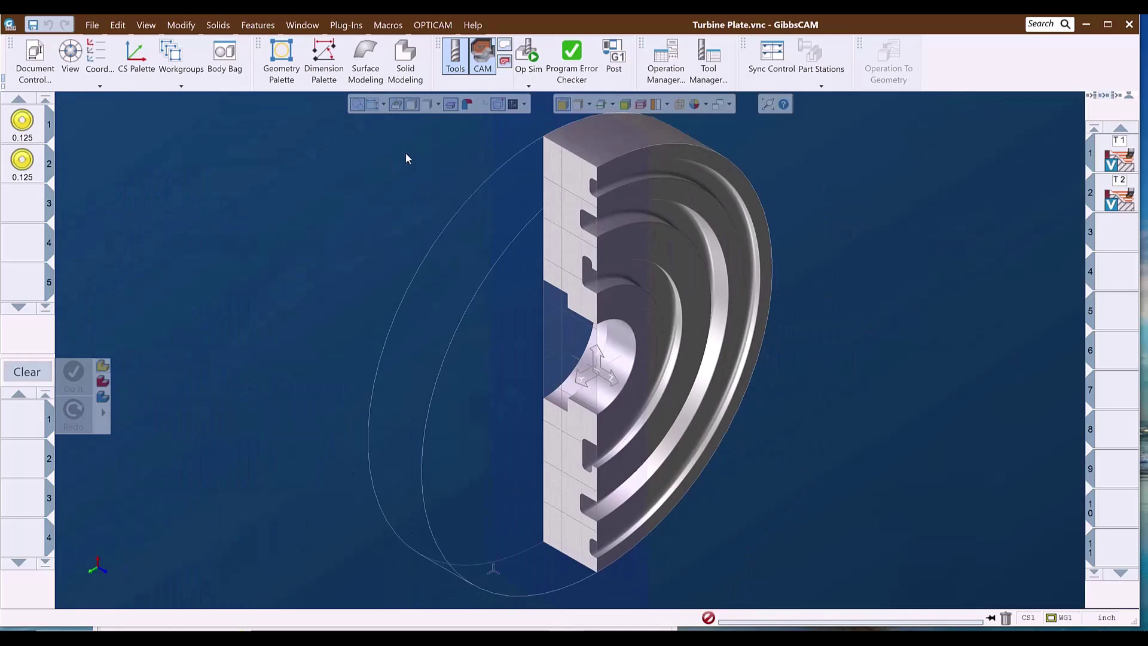
Step: Turn off the slice of the turbine plate and create a VoluTurn process with the first 0.125 tool in the XZ view
click(452, 106)
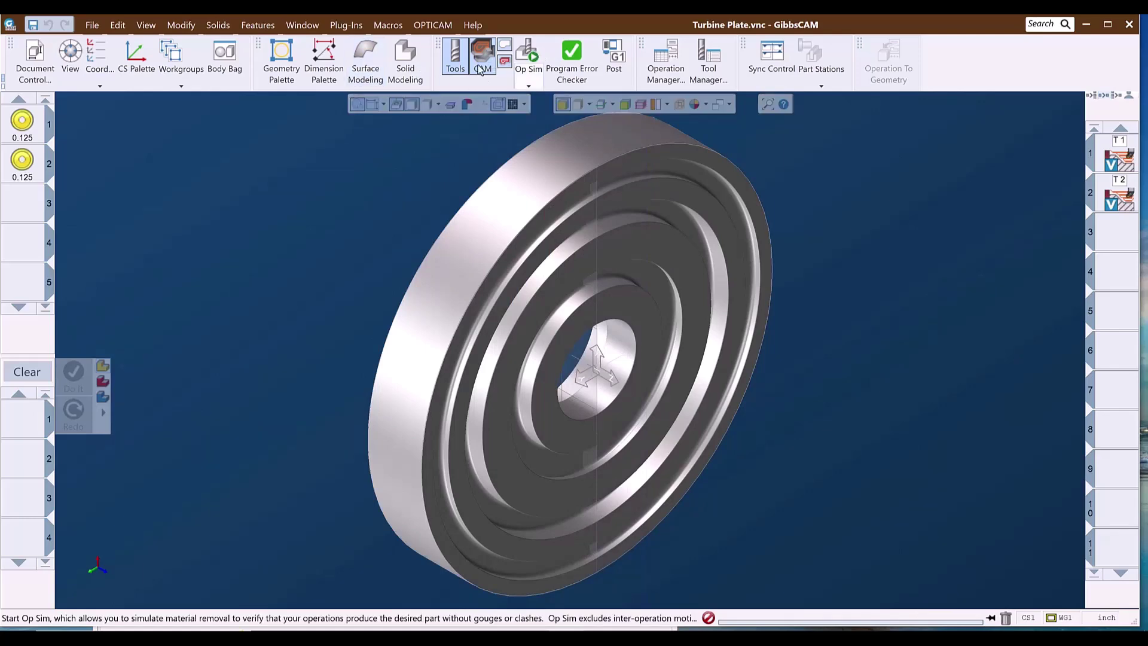
key(ctrl+t)
click(22, 143)
click(29, 421)
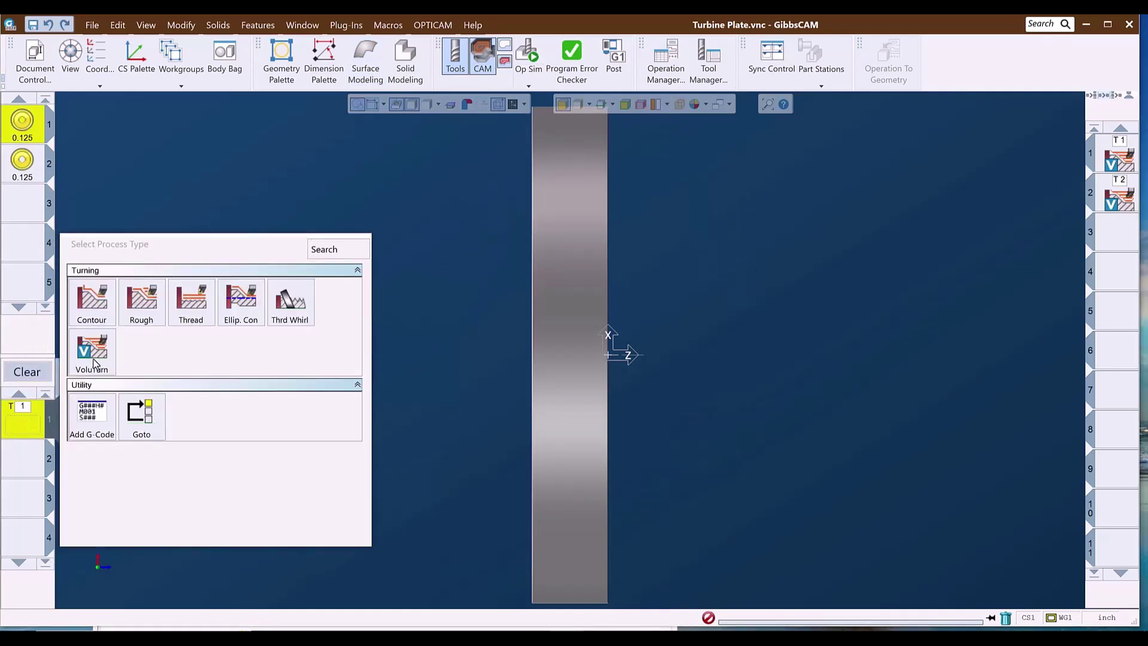
click(94, 362)
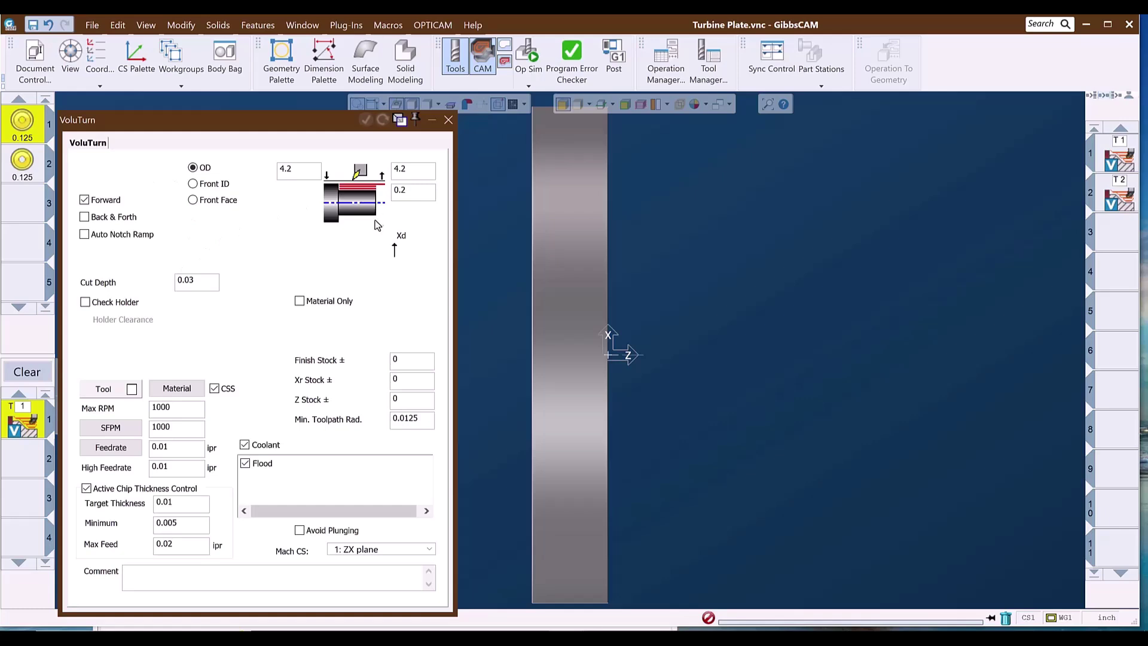
Step: Set the VoluTurn process's lower Xd diameter to 4 and its minimum toolpath radius to 0.0125, and close the process settings
double_click(412, 193)
text(4)
double_click(423, 418)
text(1)
key(Tab)
drag(418, 419, 379, 420)
text(.001)
text(25)
drag(421, 420, 370, 424)
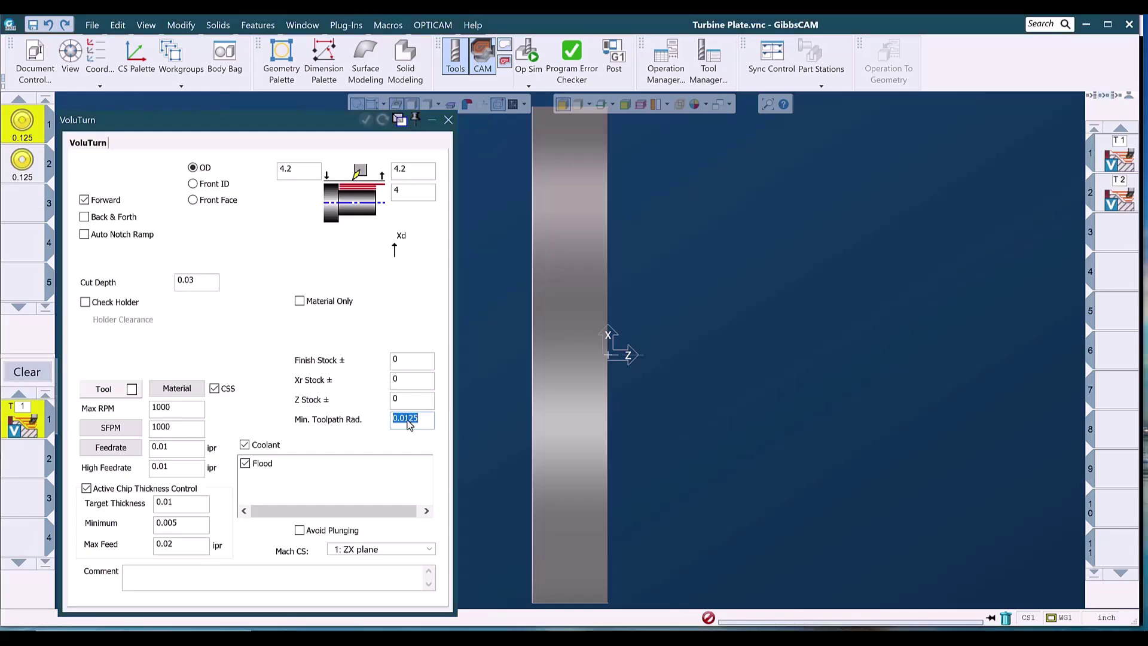
click(449, 122)
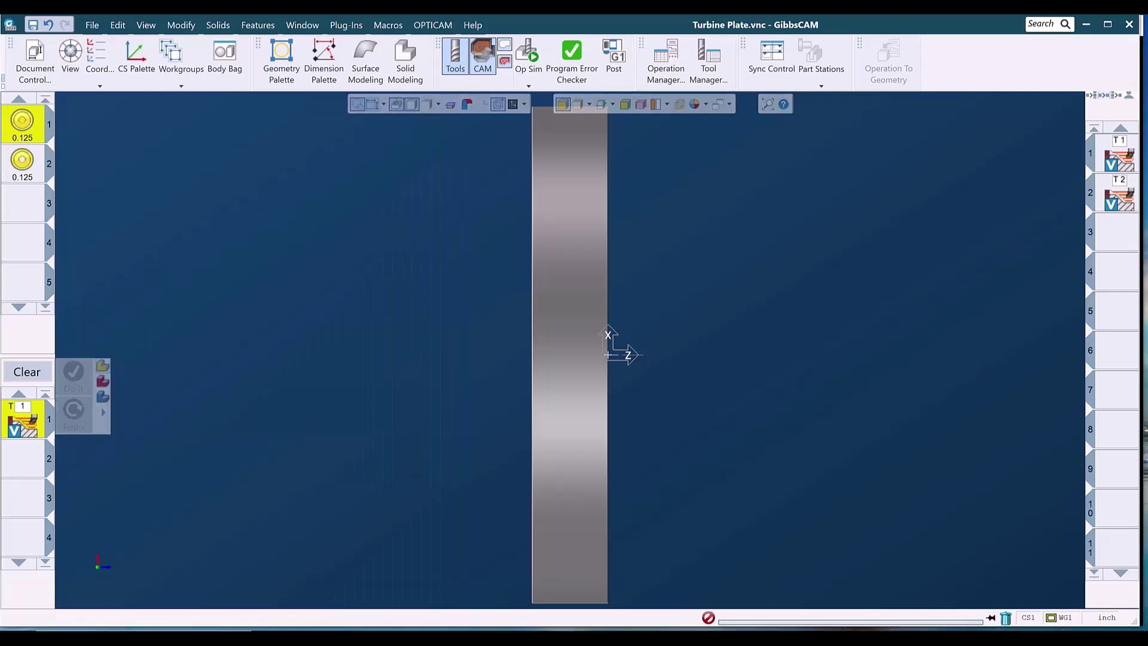
Step: Bring up Prime 1.vnc, play its Op Sim turning simulation zoomed in on the stock, and close the simulation
click(494, 589)
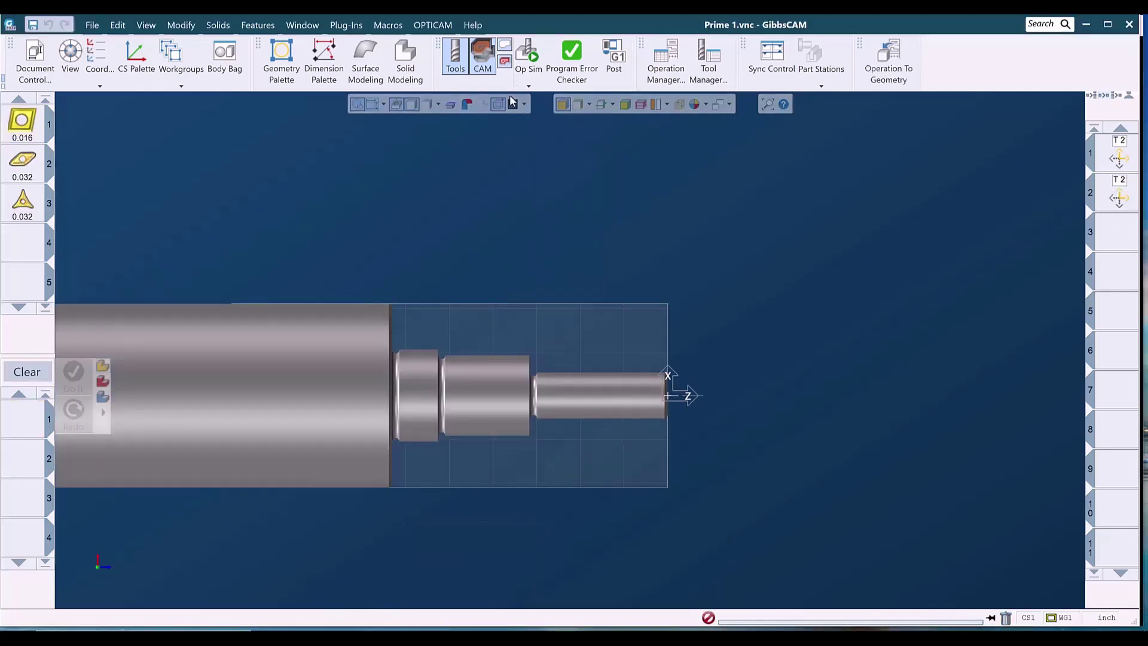
click(529, 53)
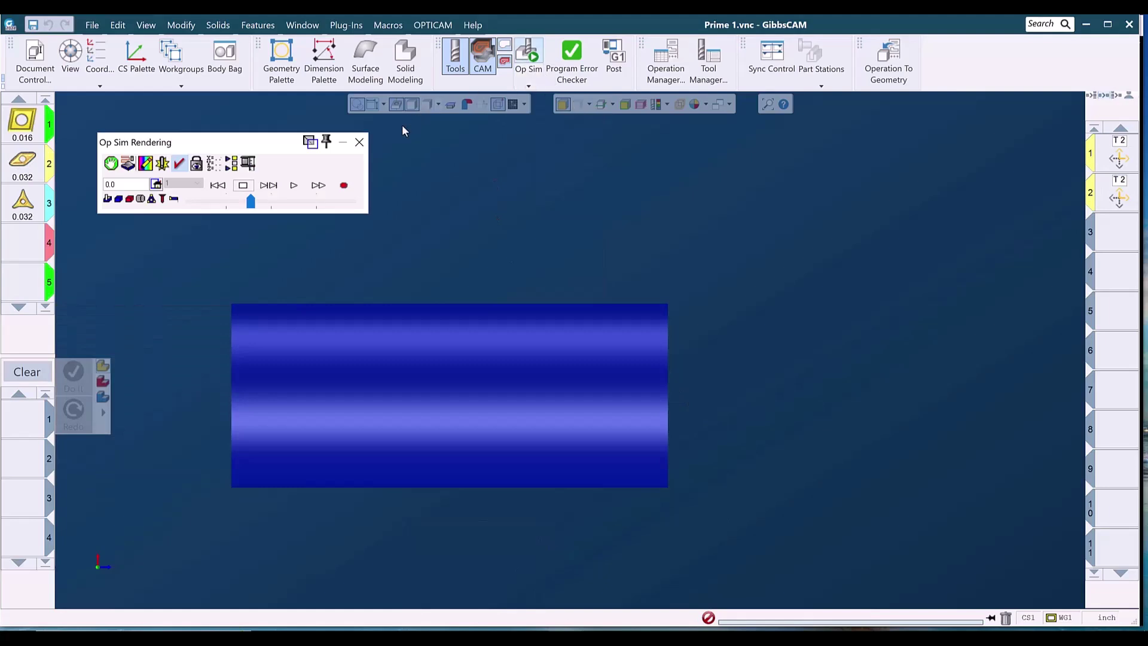
drag(151, 269, 823, 546)
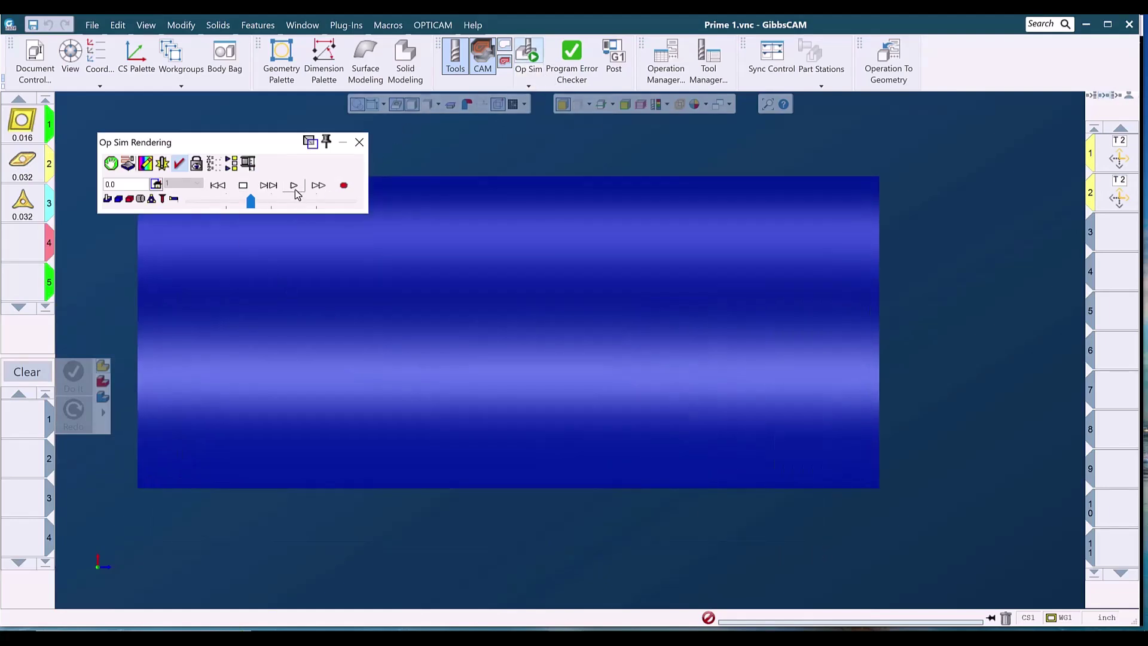
click(294, 185)
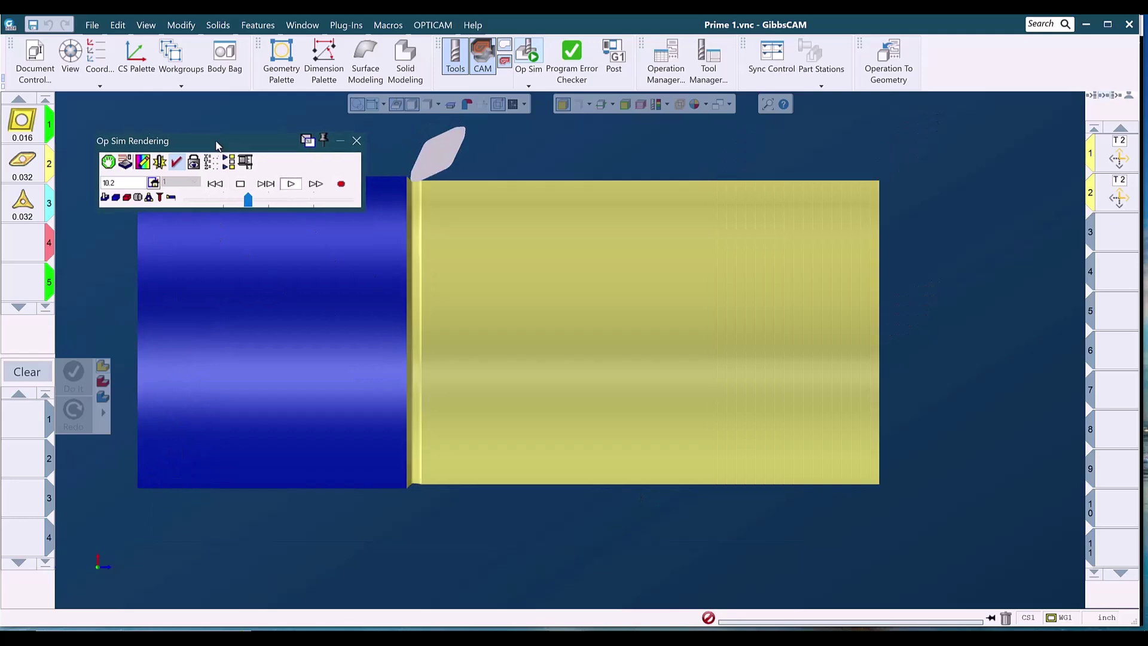
drag(218, 146, 172, 106)
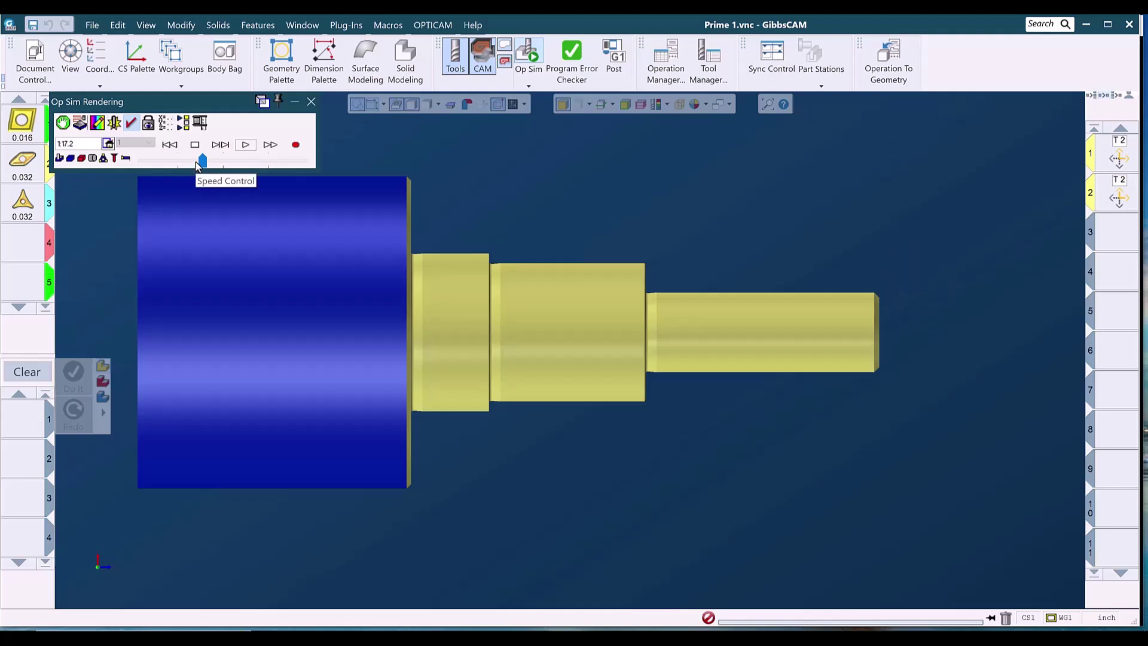
click(311, 103)
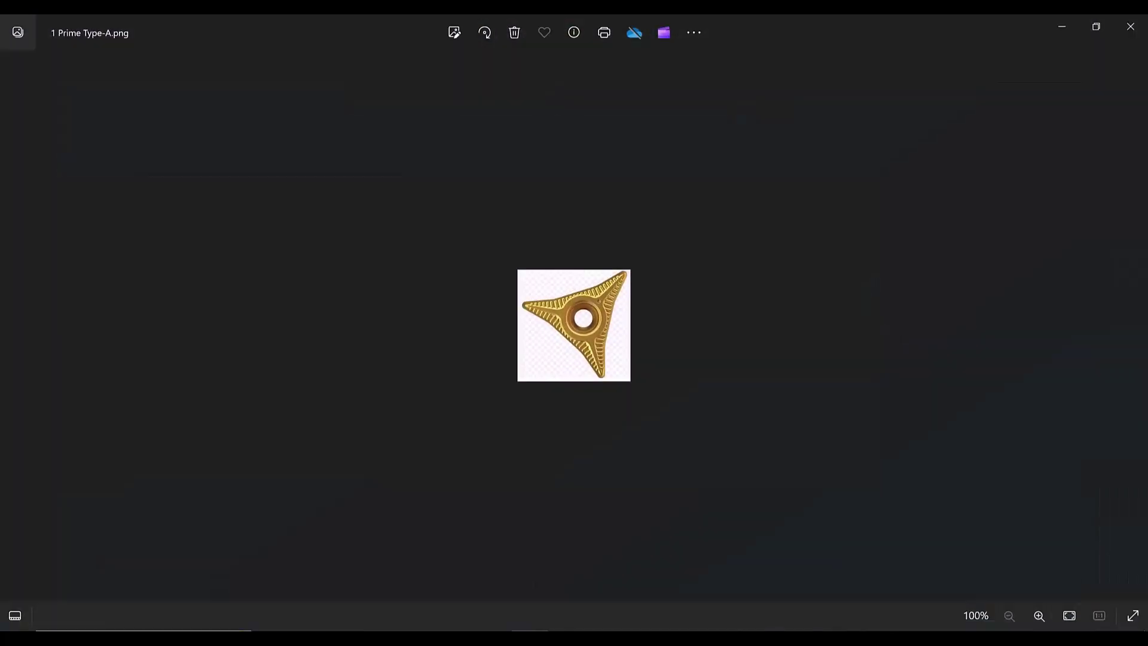
Step: Switch to the Photos app and examine enlarged photos of the Prime Type-A and Type-B turning inserts
scroll(582, 340, up, 2)
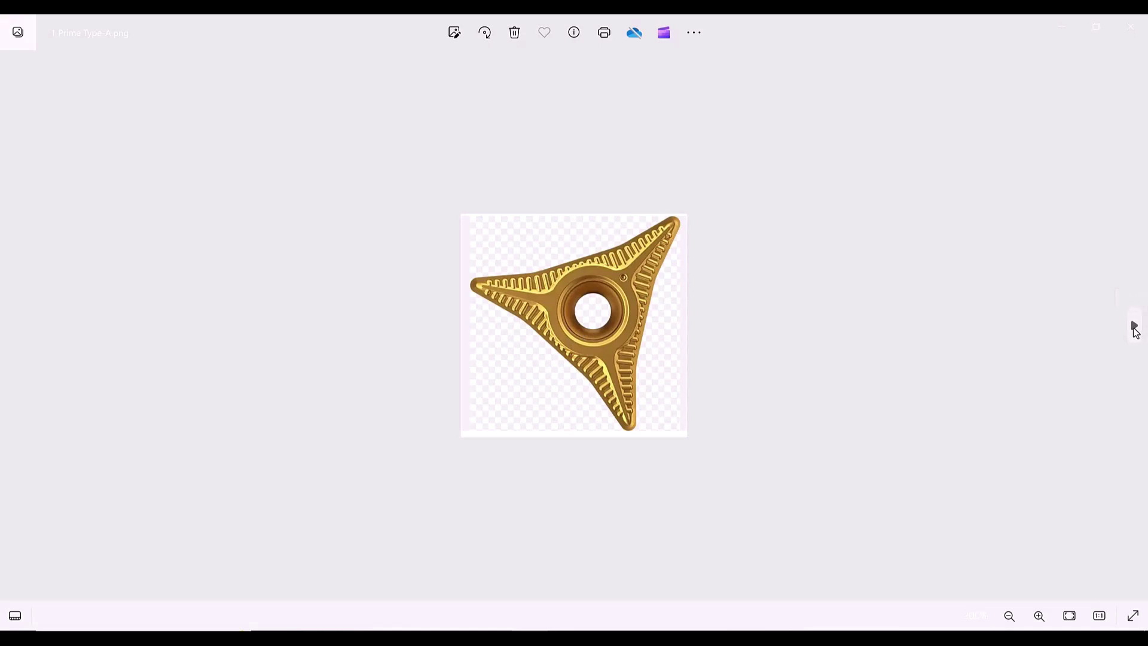
click(1134, 328)
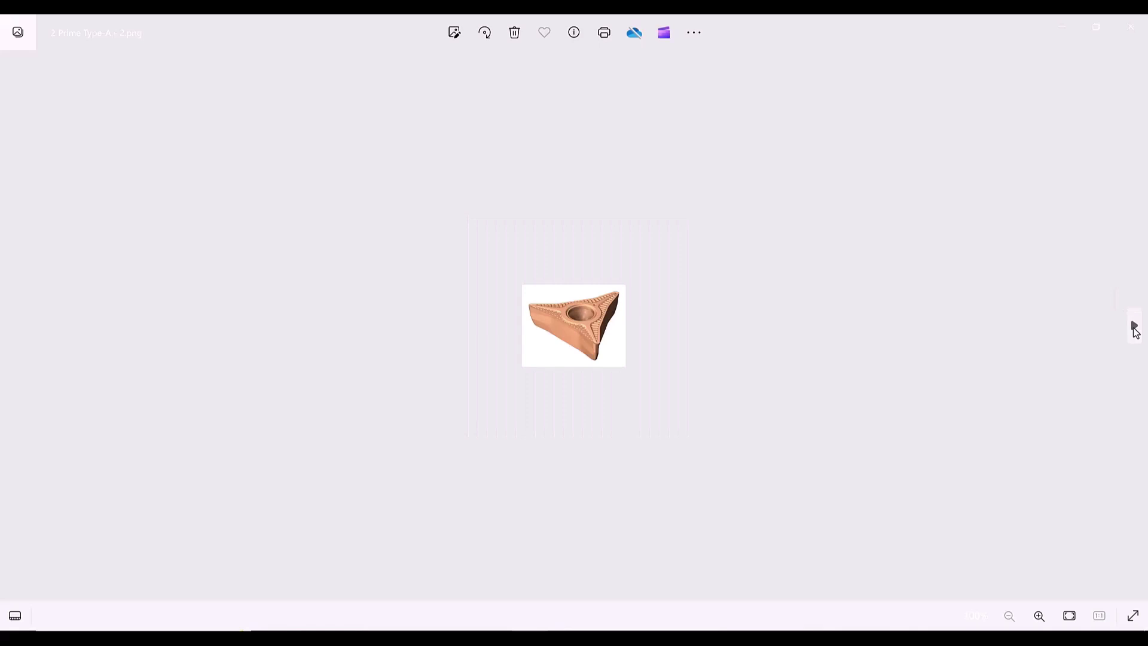
scroll(568, 339, up, 2)
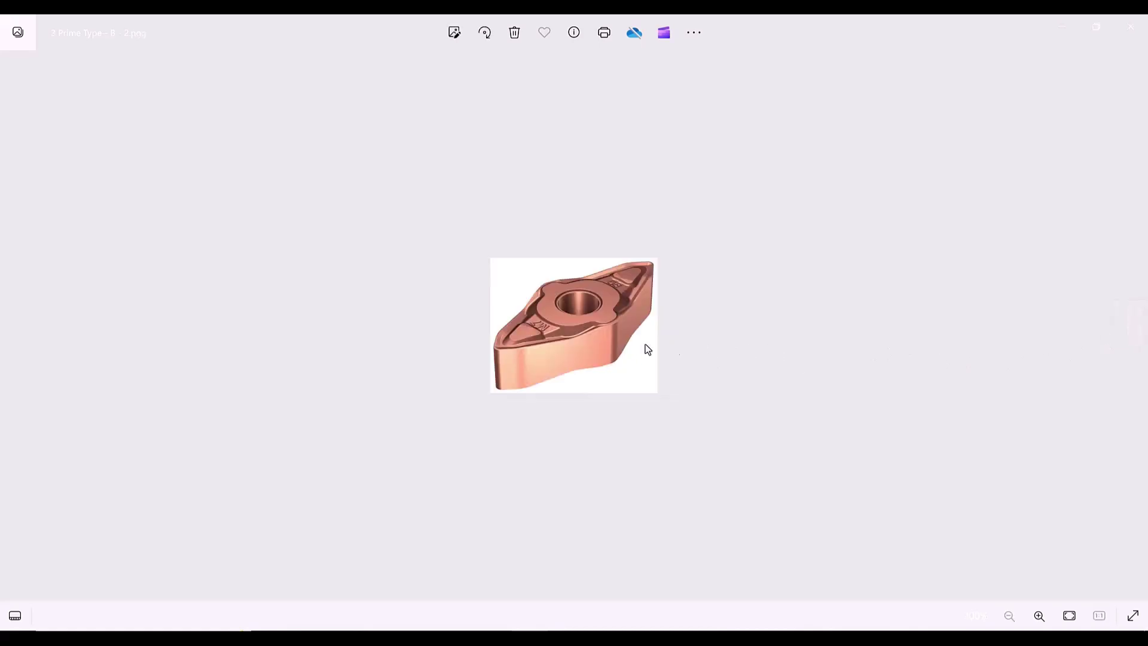
scroll(597, 349, up, 5)
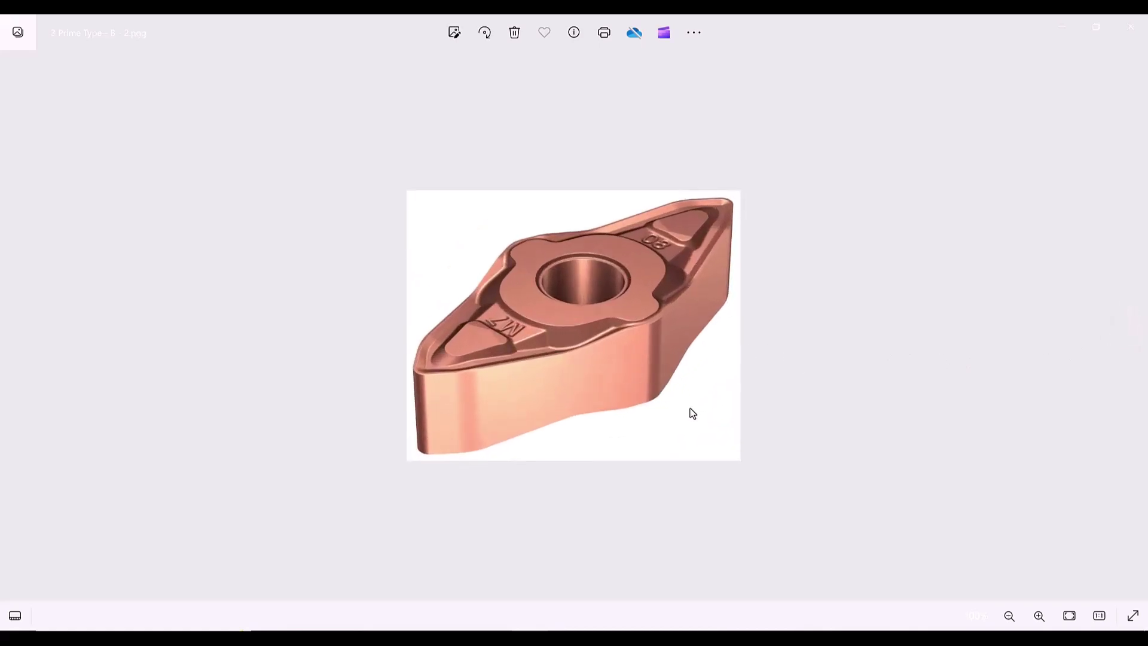